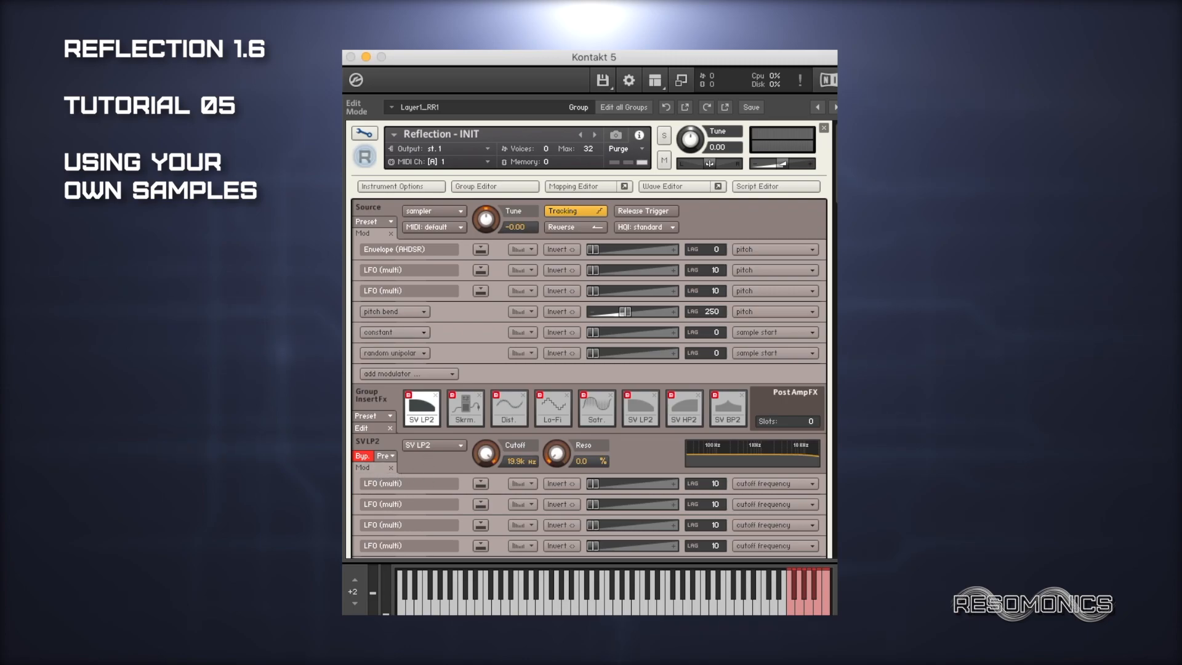
- Show the Group Editor and Mapping Editor, and select the Layer1_RR1 group for editing
left_click(493, 187)
left_click(571, 186)
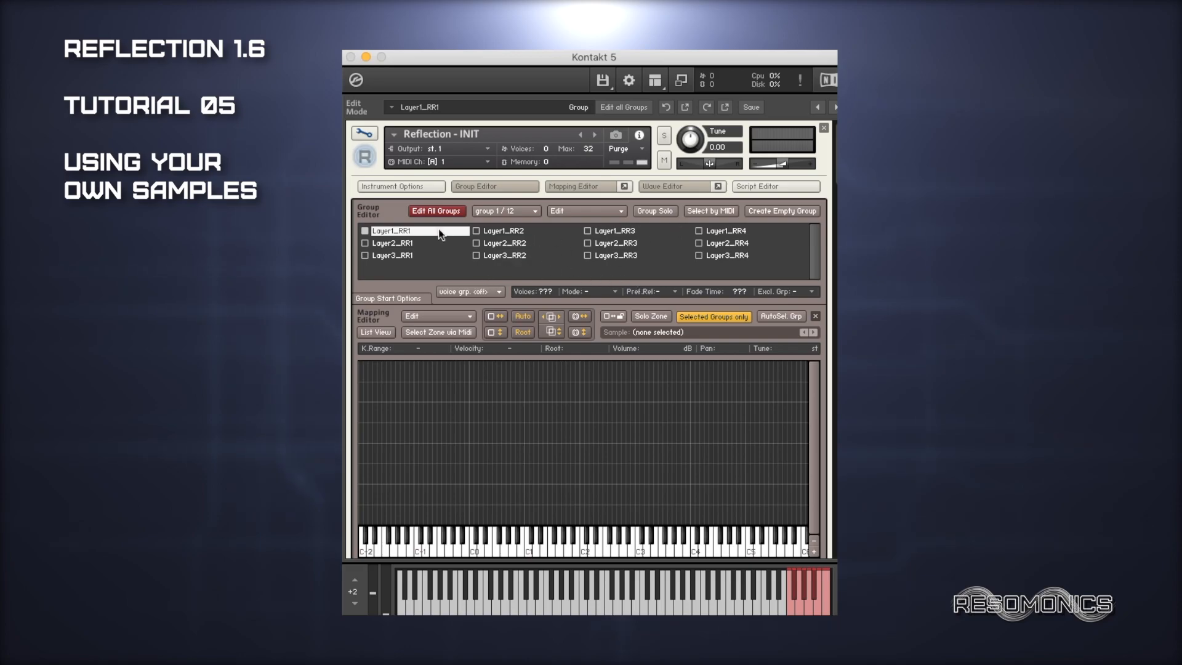
left_click(386, 241)
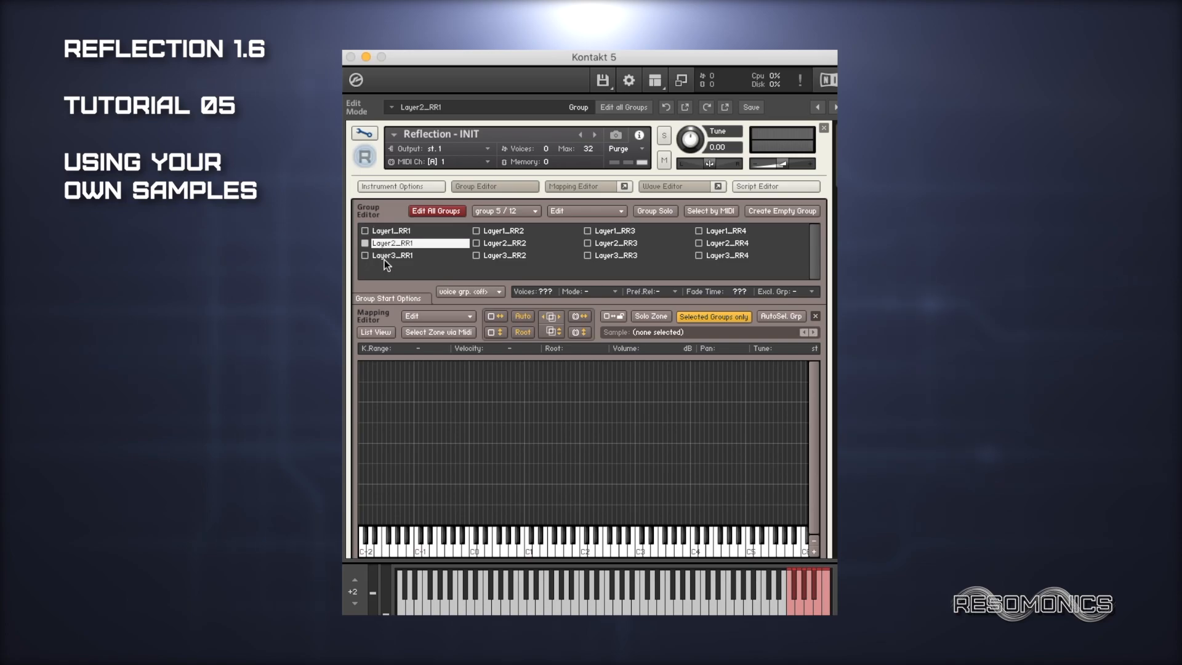
left_click(384, 257)
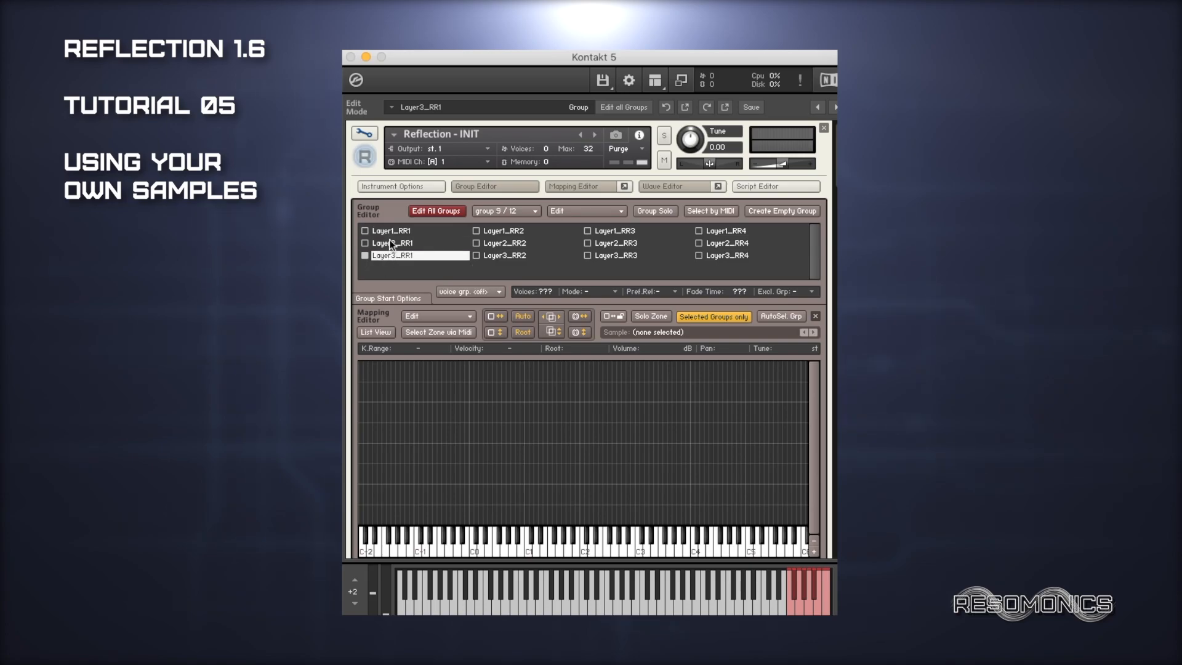
left_click(382, 231)
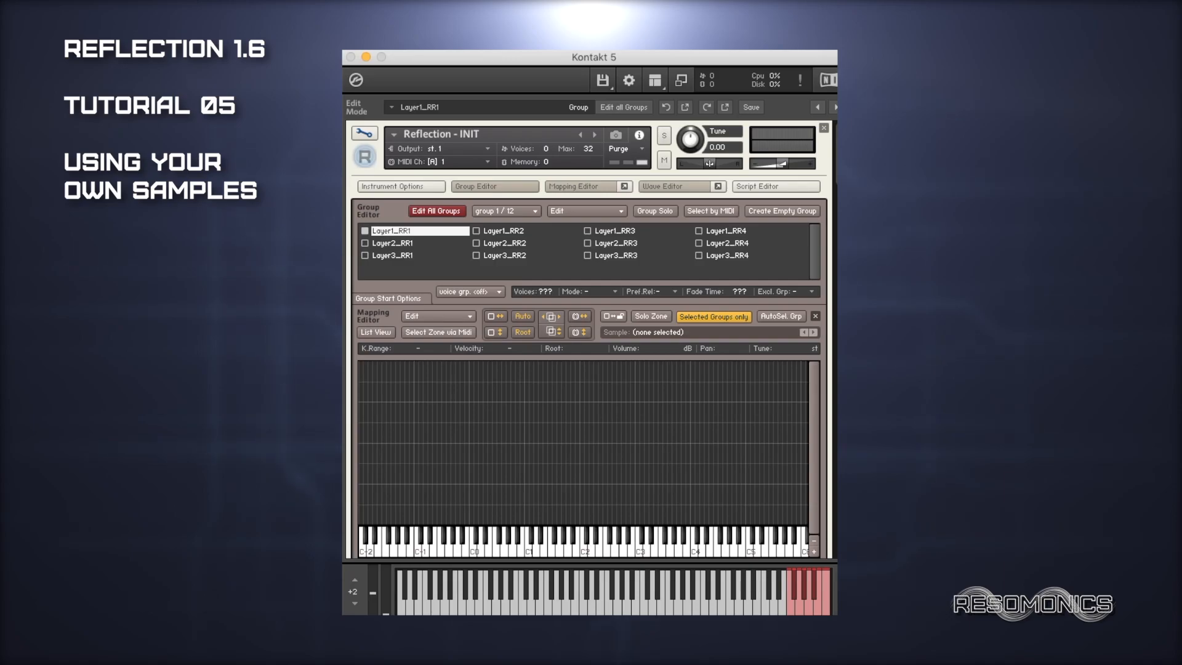
left_click_drag(746, 517, 649, 518)
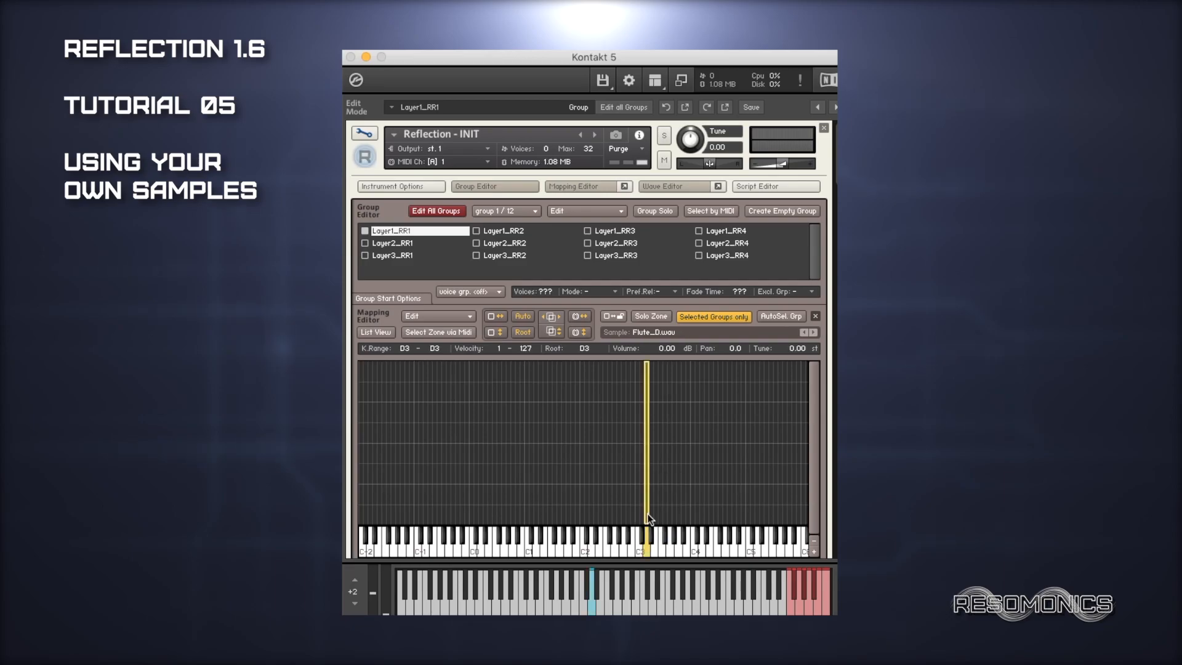
left_click_drag(610, 477, 759, 456)
key("Delete")
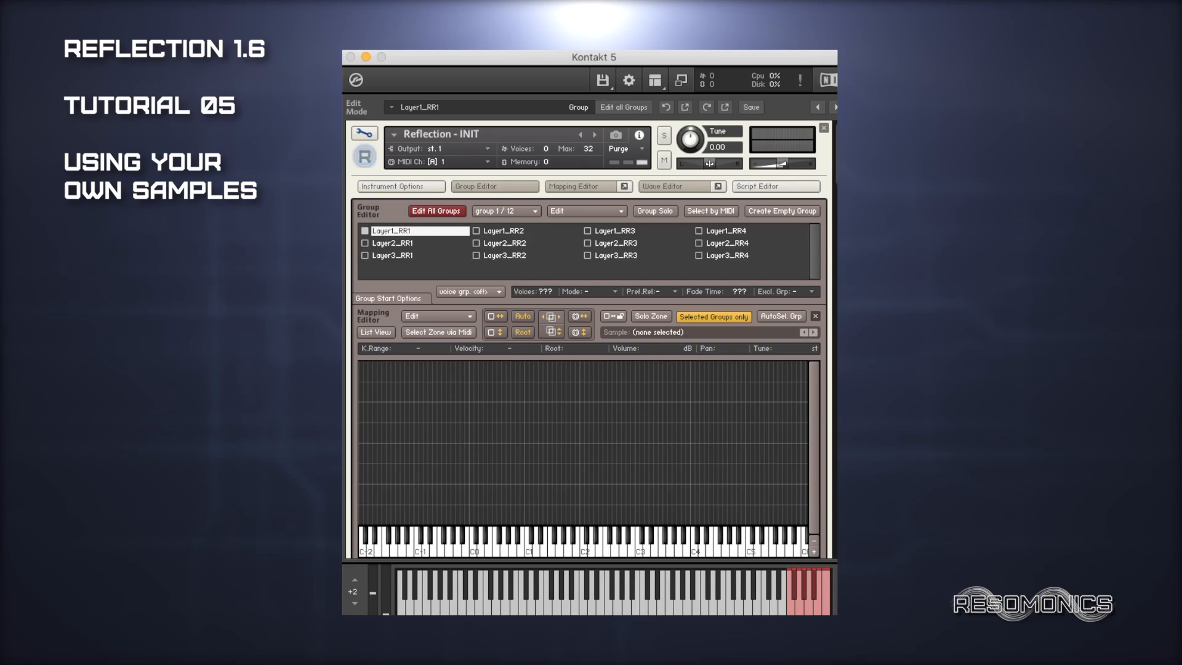
- Add the Flute_C3.wav sample to the Layer1_RR1 group and auto-map its zone to its root key C3
left_click(862, 303)
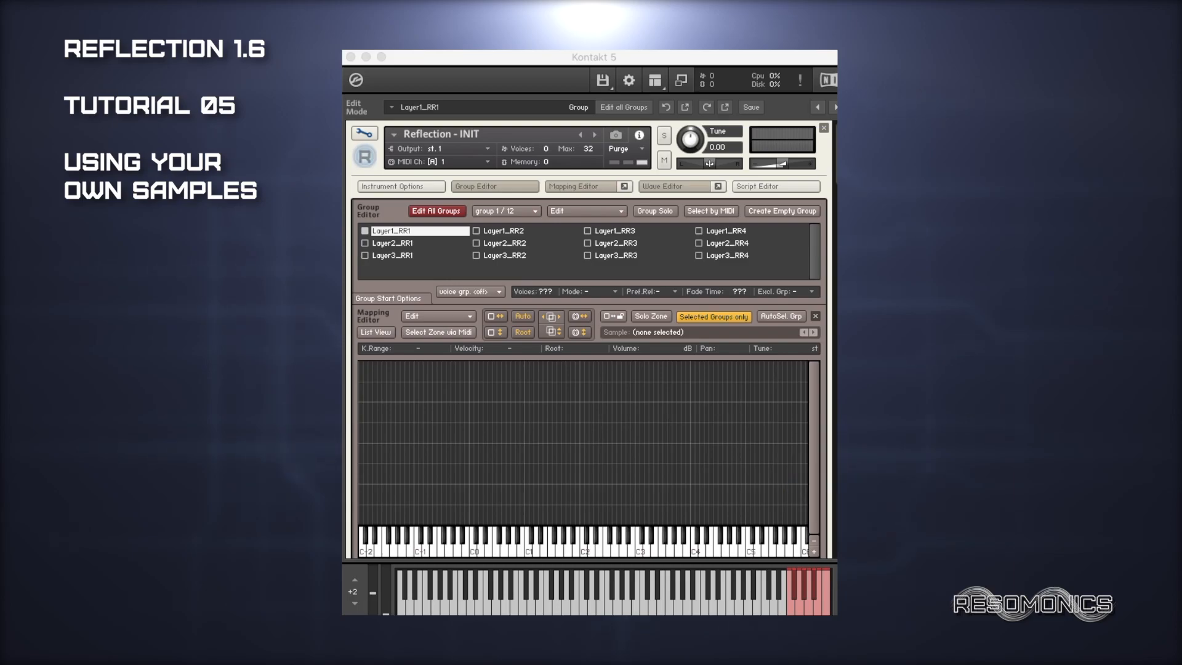
left_click_drag(344, 425, 605, 408)
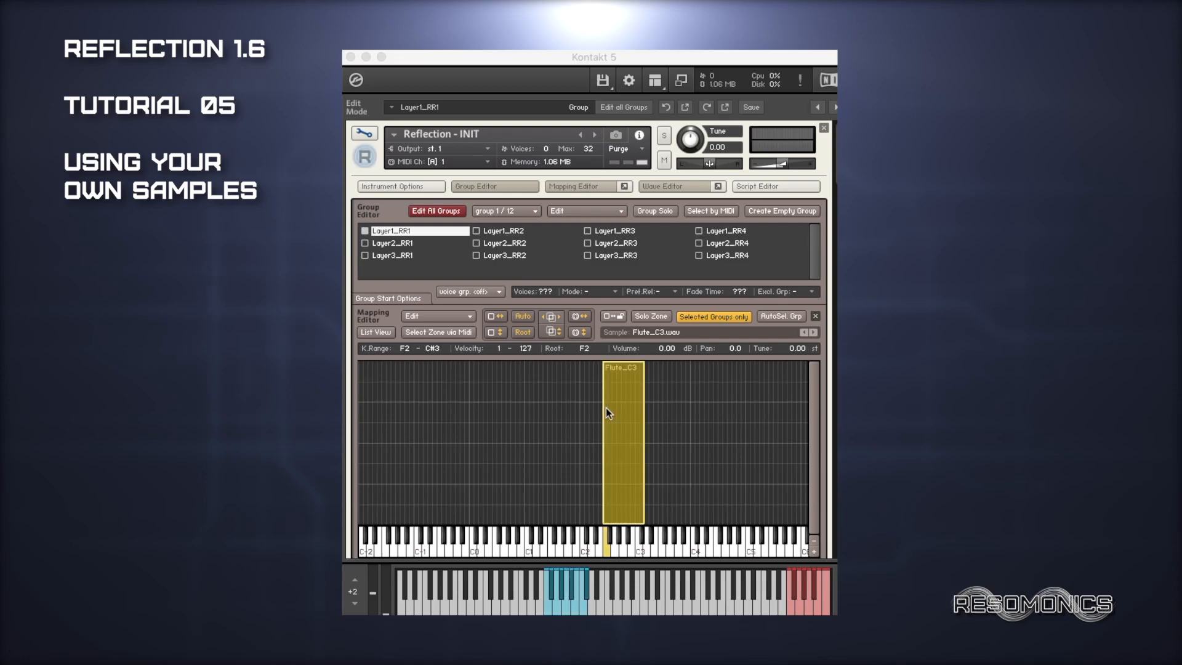
left_click(523, 317)
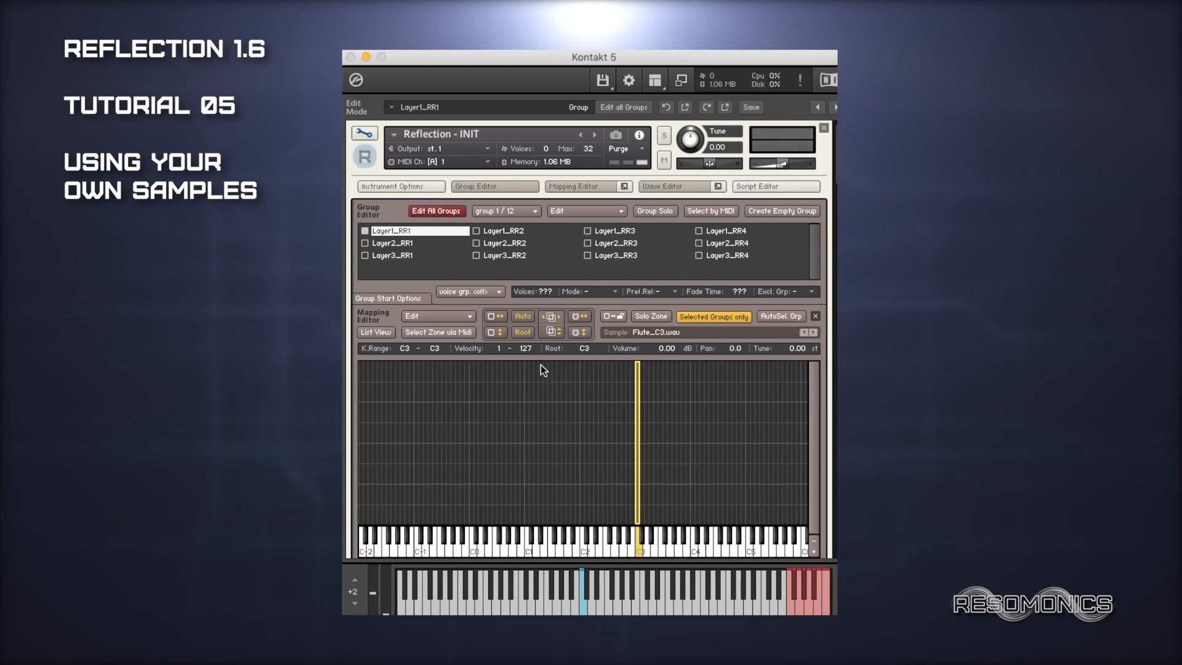
- Extend the Flute_C3 zone across the keyboard and trim its key range to C1–C5
left_click(492, 317)
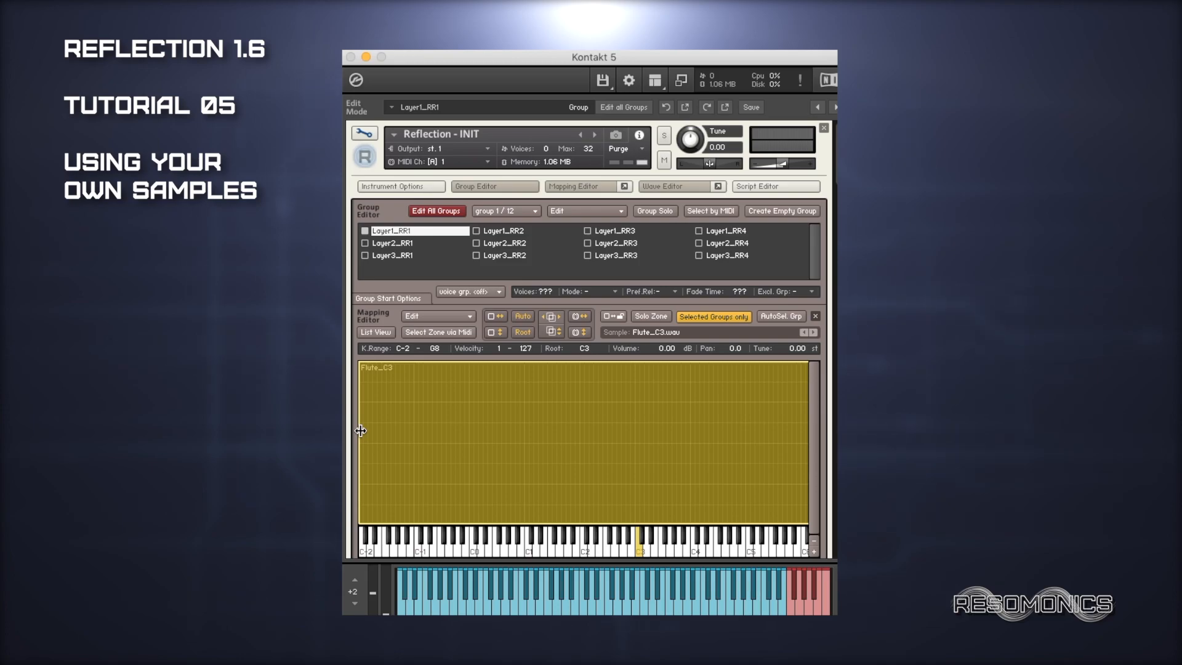
left_click_drag(360, 430, 527, 415)
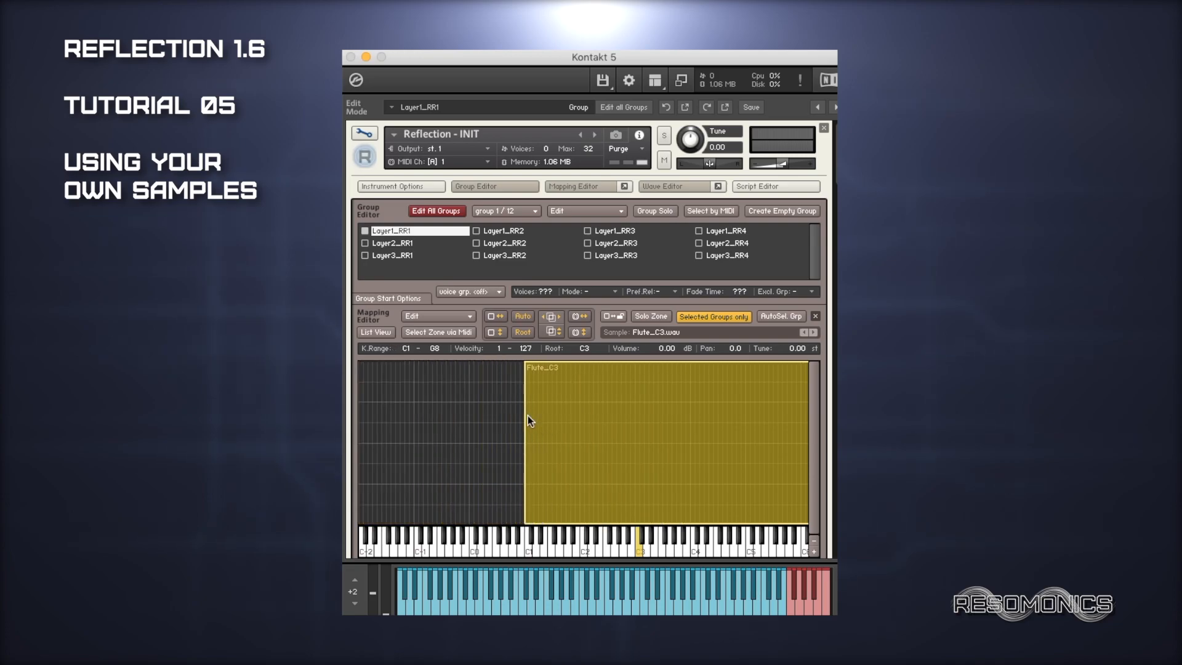
scroll(536, 434, "right", 5)
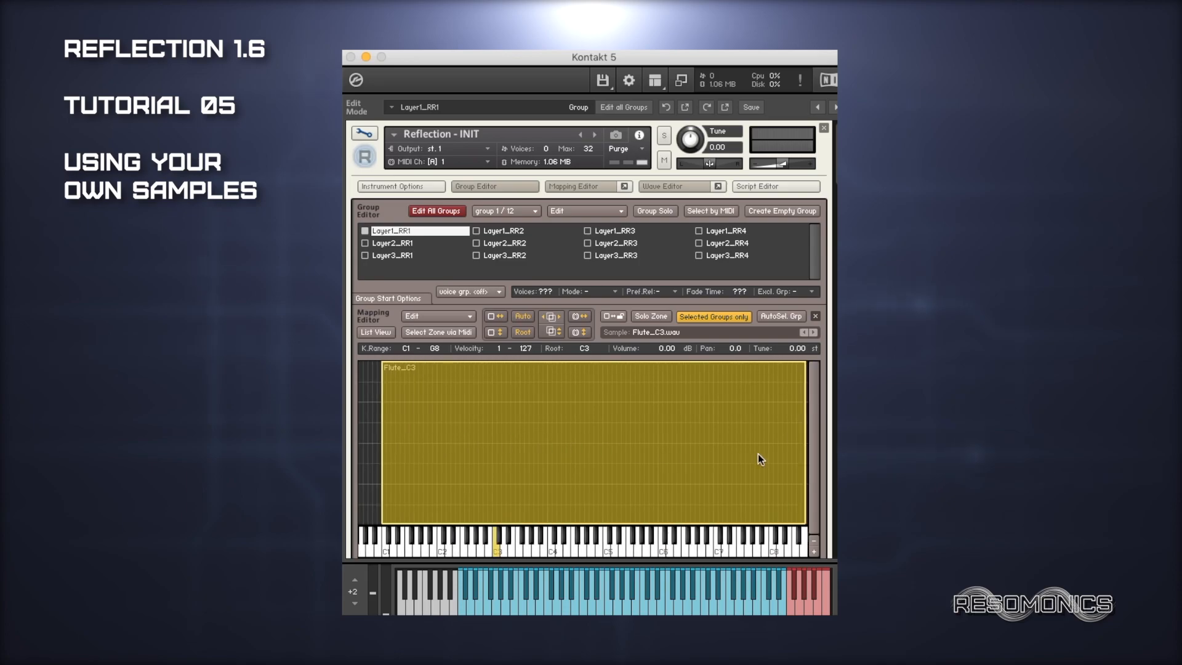
left_click_drag(804, 484, 602, 462)
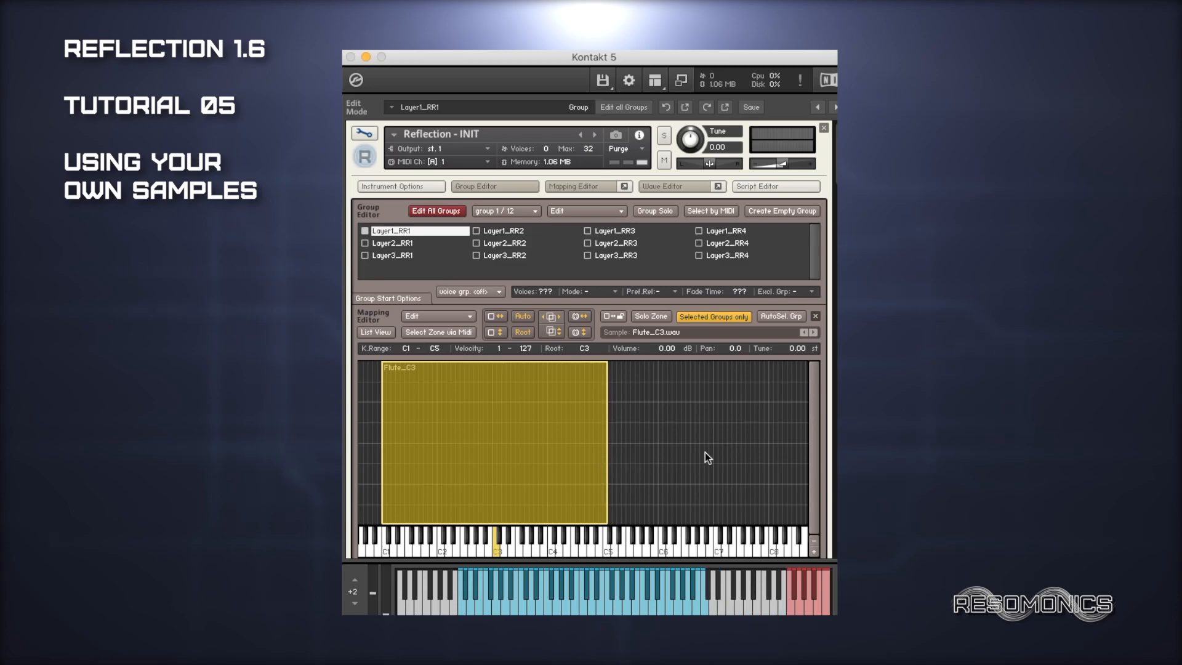
scroll(704, 456, "left", 3)
scroll(704, 452, "right", 3)
- In the performance view's Layers page, raise the amp attack, set the amp release to about 1.5k ms and velocity to 51%
left_click(352, 136)
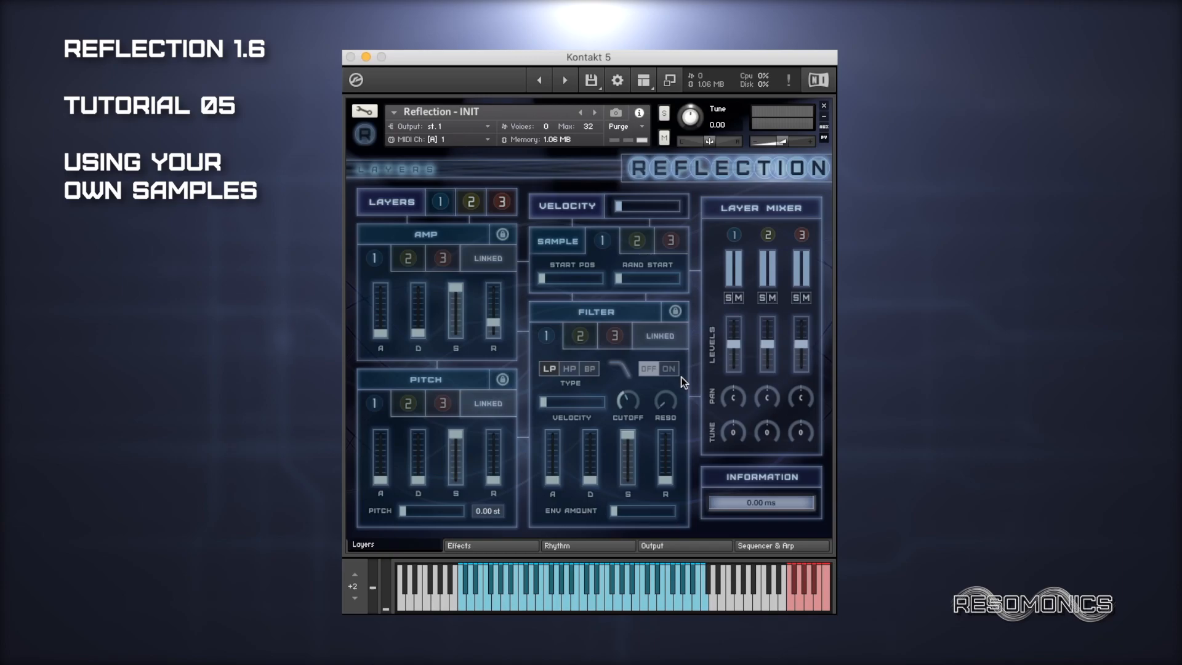
left_click_drag(380, 332, 385, 287)
left_click_drag(493, 322, 487, 286)
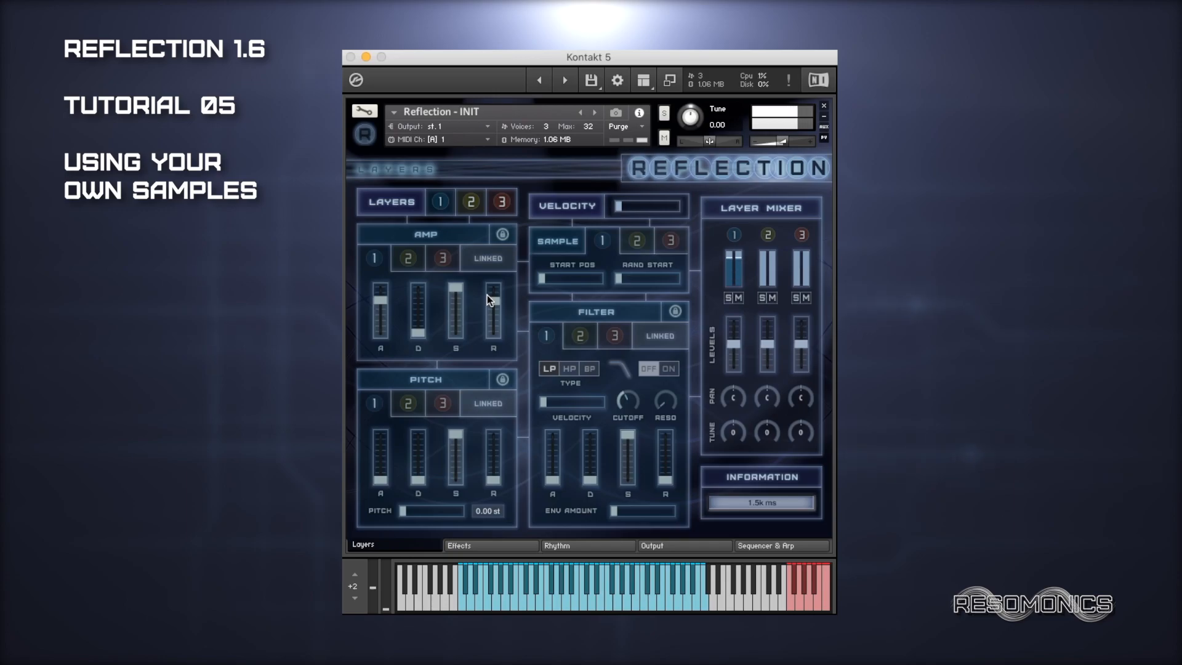
left_click_drag(618, 206, 666, 213)
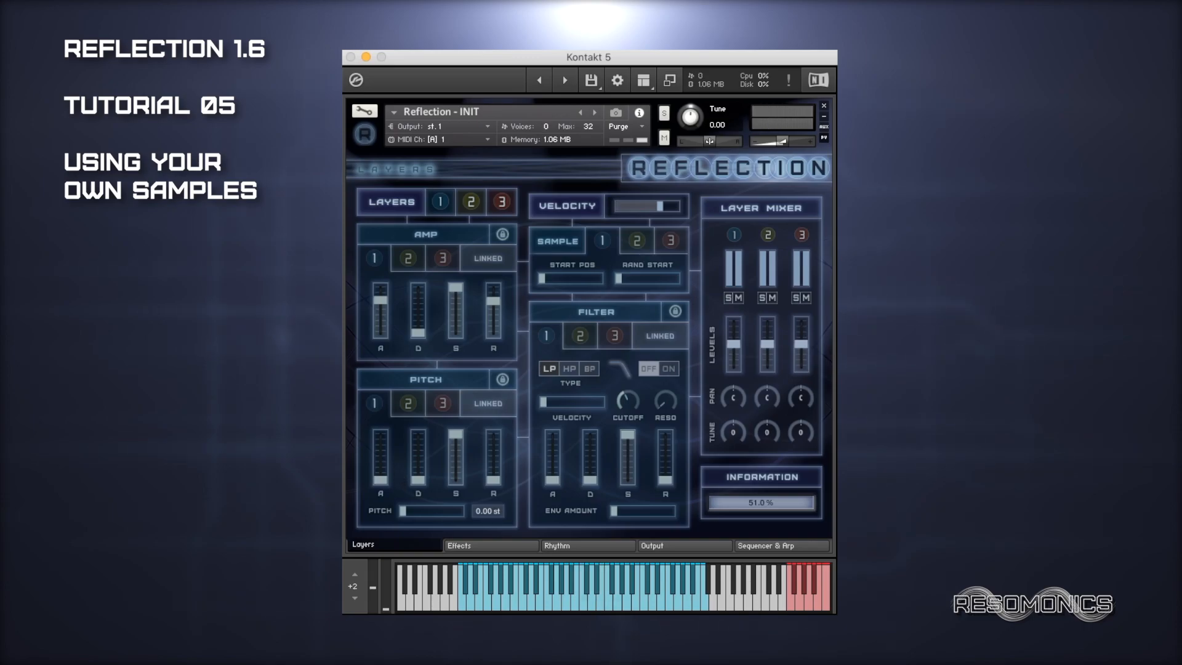
- Turn on the Delay and Reverb send effects on the Effects page
left_click(459, 544)
left_click(404, 325)
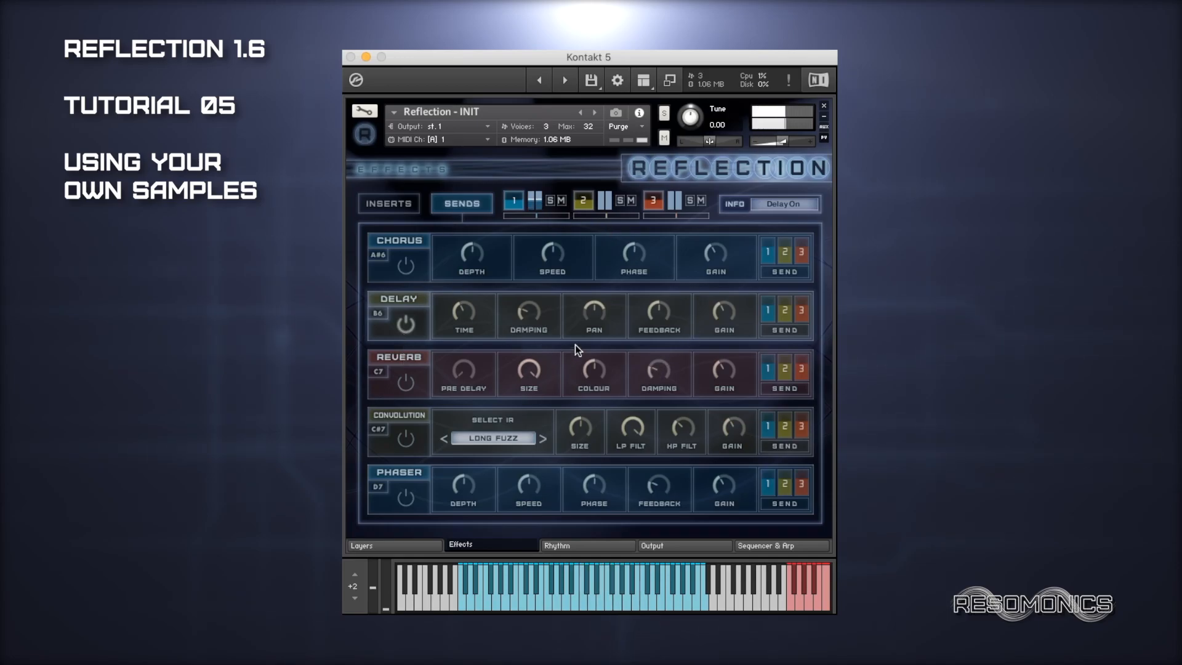
left_click(412, 387)
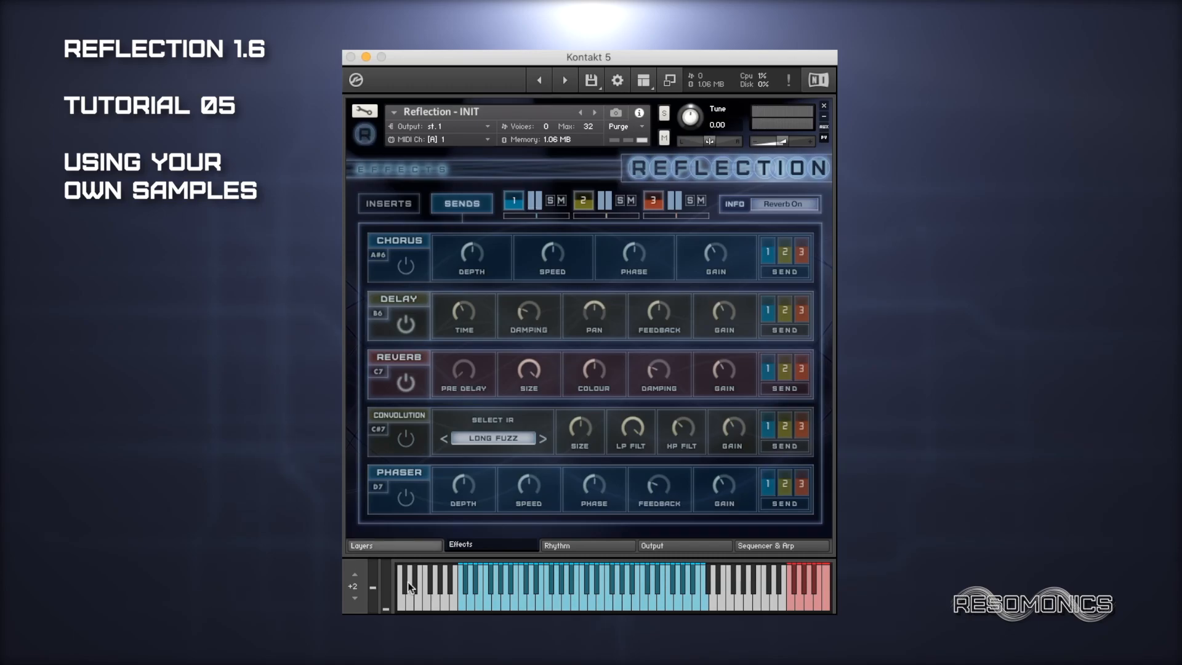
- Return to the instrument editor and enable sample loop 1 for Flute_C3.wav in the Wave Editor
left_click(365, 112)
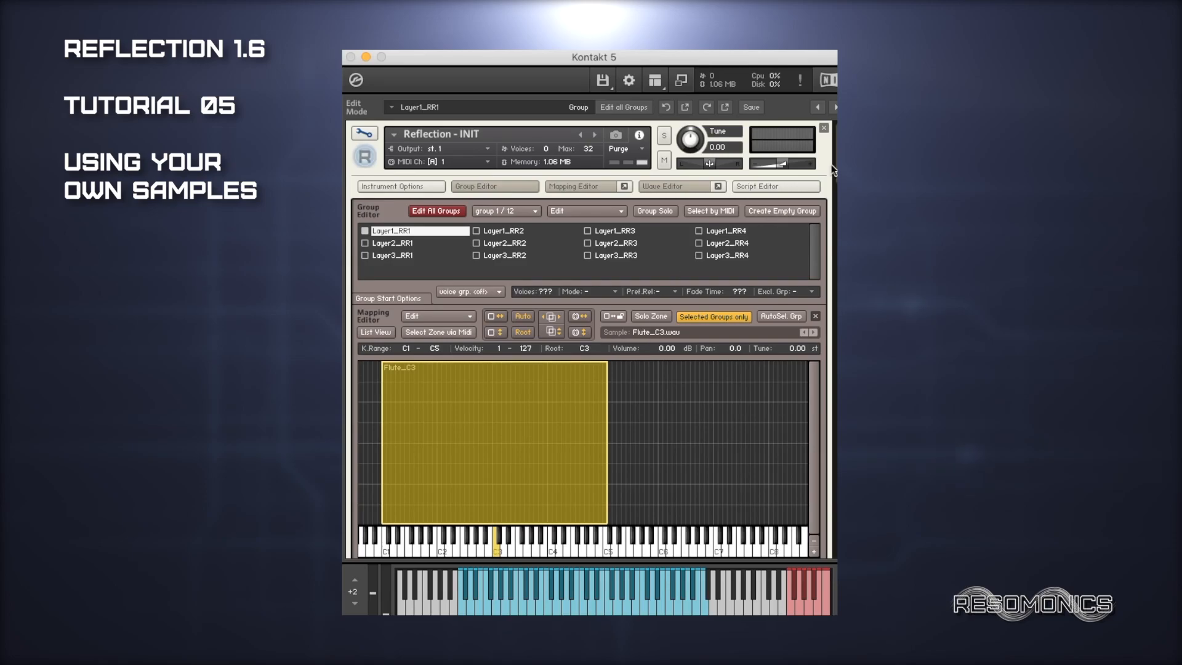
scroll(813, 209, "down", 10)
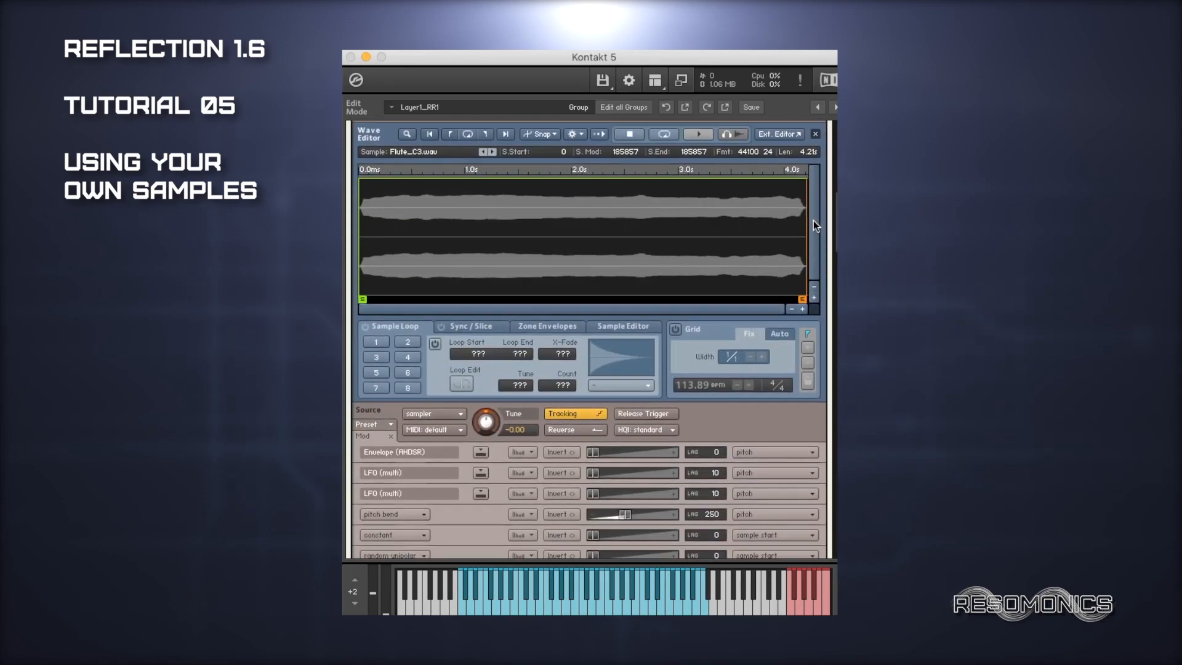
scroll(815, 210, "up", 2)
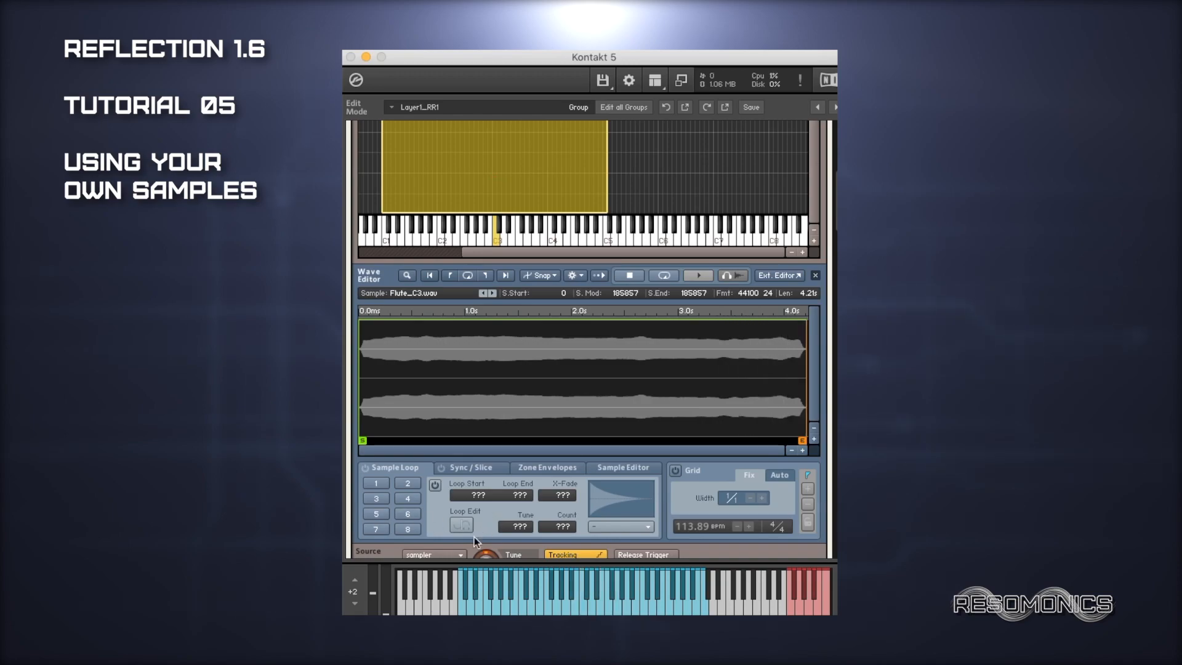
left_click(435, 485)
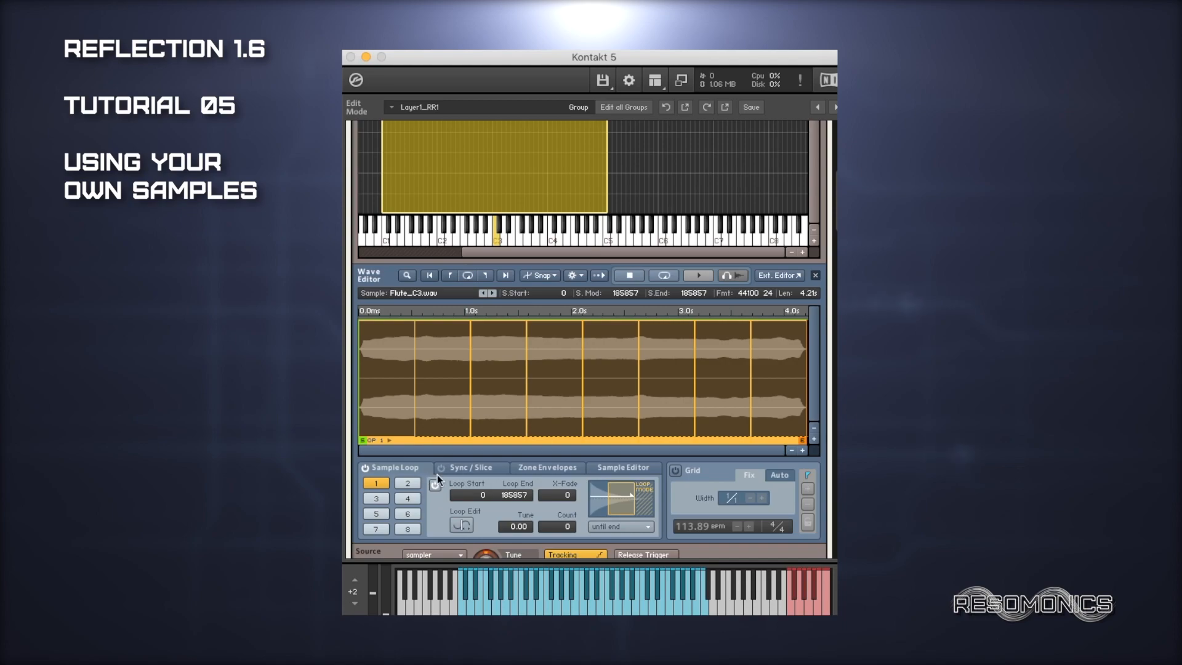
- Set the Flute_C3 loop start to 26577, the loop end to 152960 and the crossfade to 8400
scroll(503, 493, "down", 3)
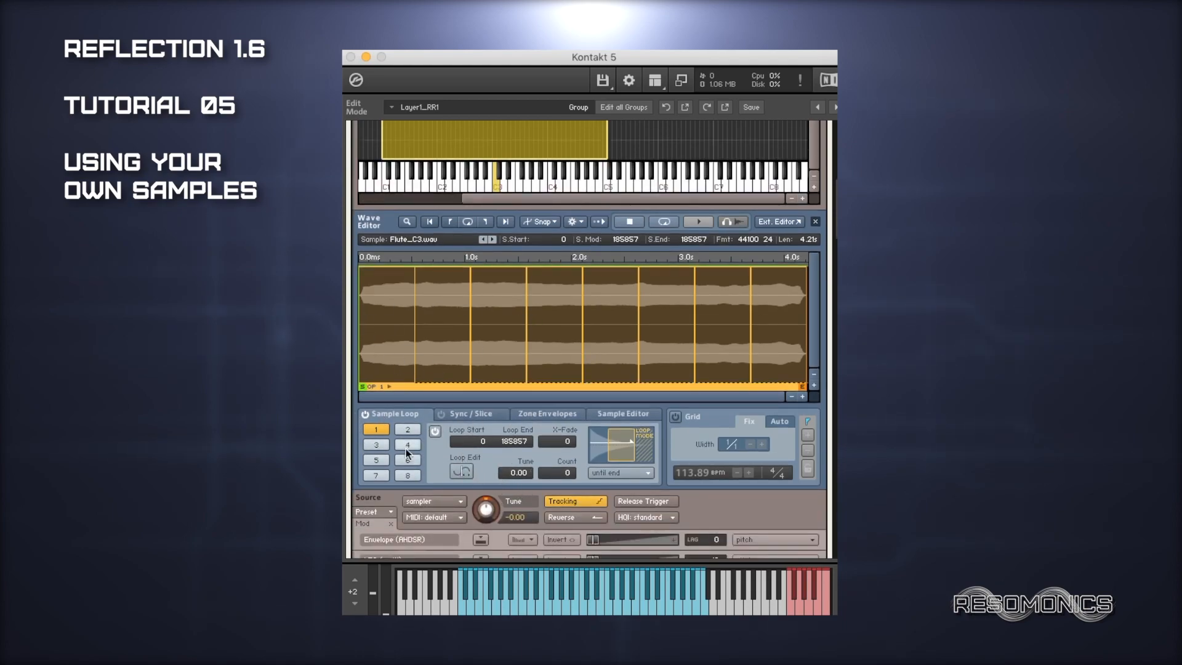
left_click_drag(479, 441, 417, 366)
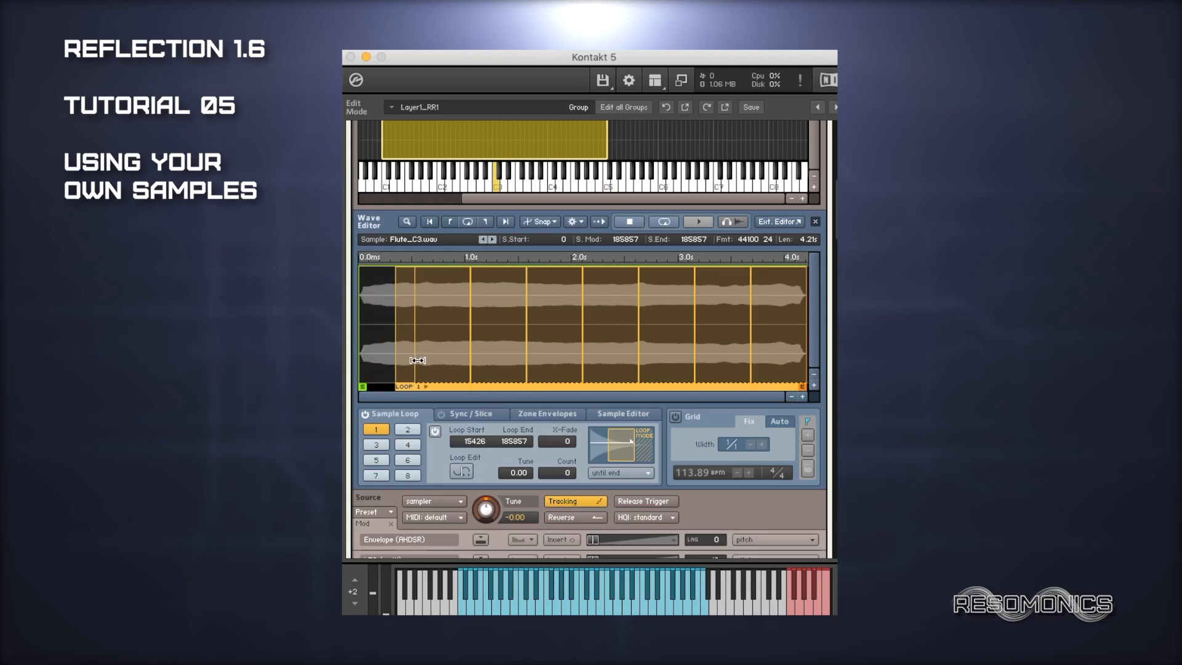
left_click_drag(528, 441, 522, 574)
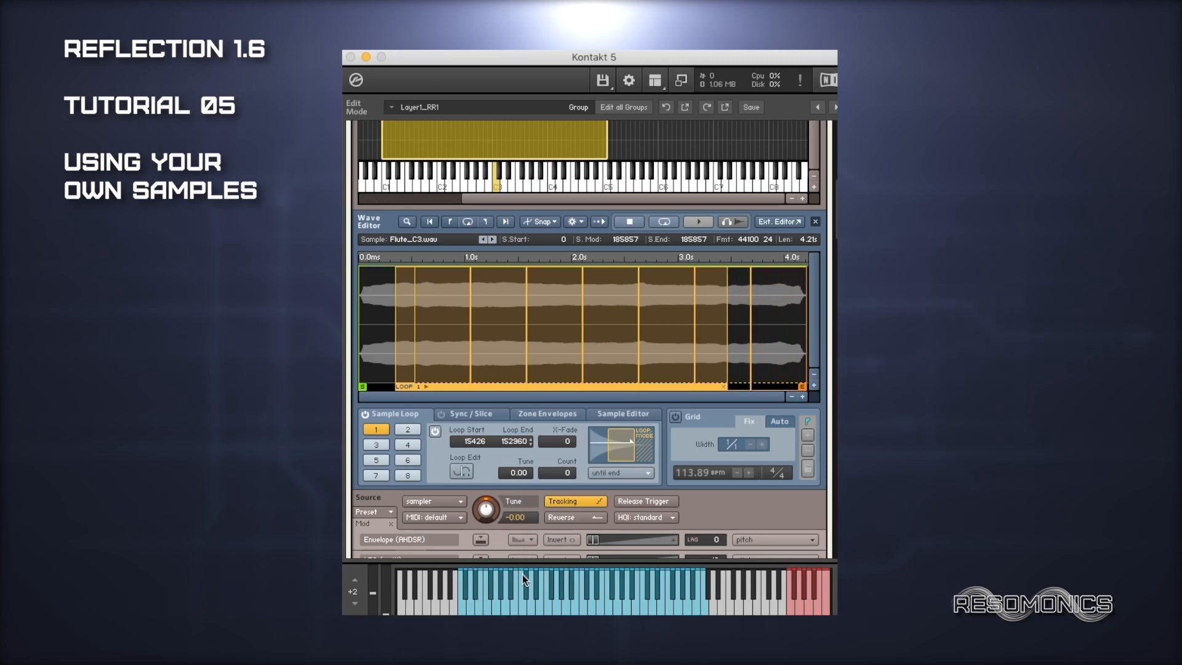
left_click_drag(475, 442, 475, 397)
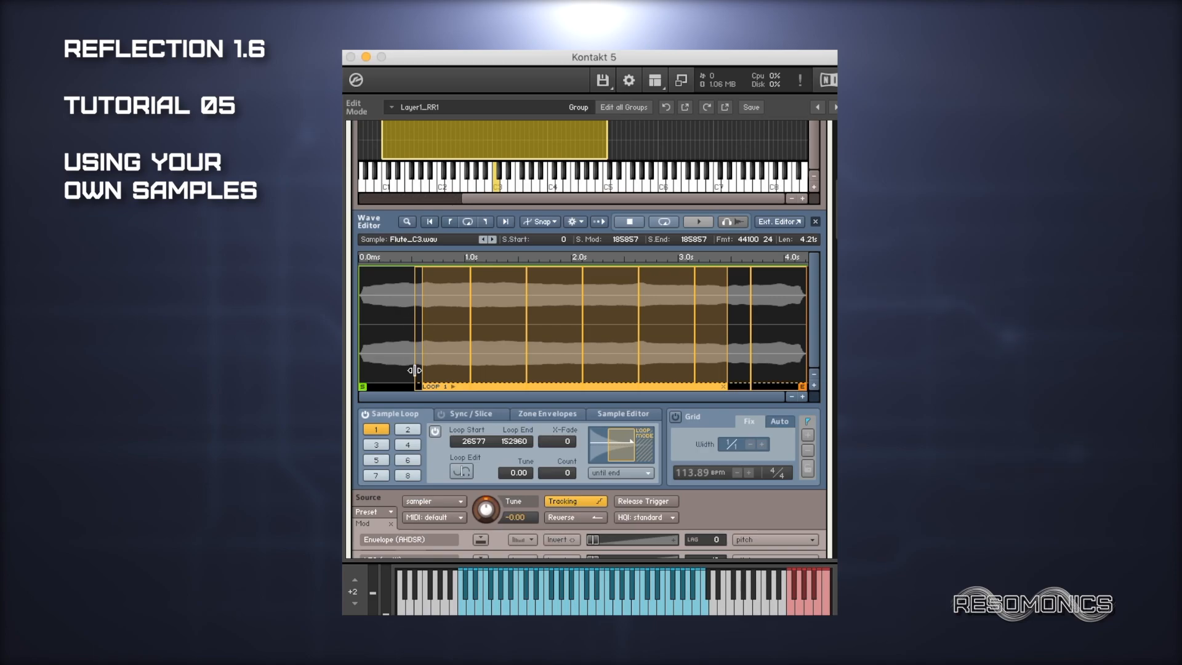
left_click_drag(564, 445, 567, 378)
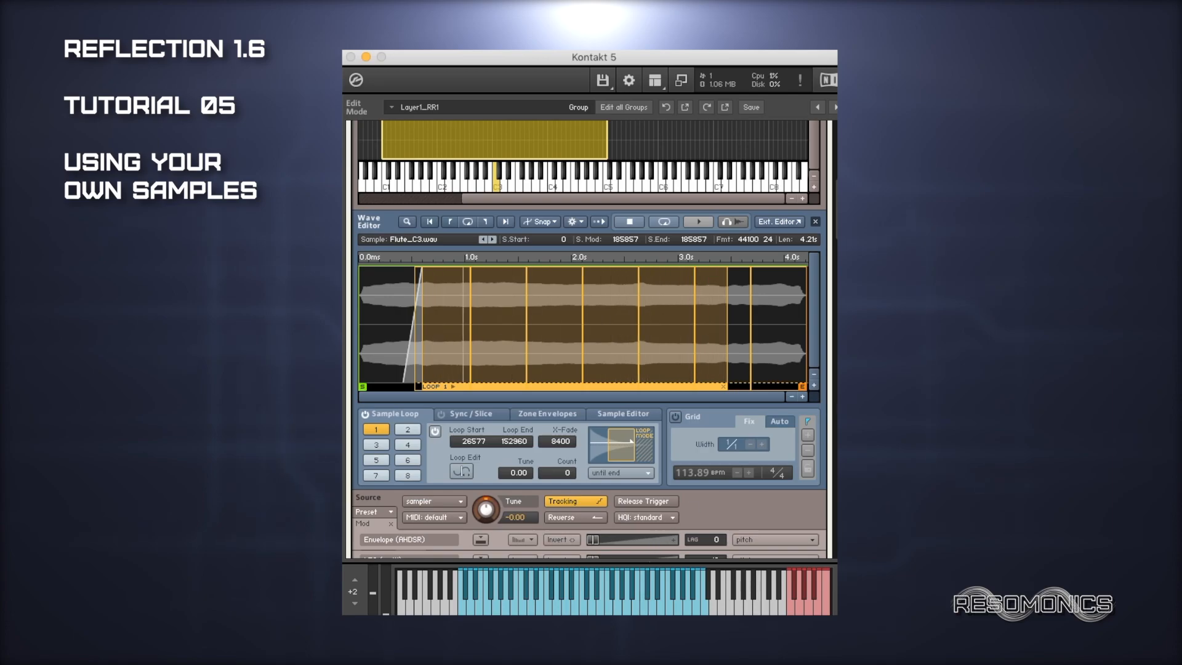
scroll(561, 127, "up", 6)
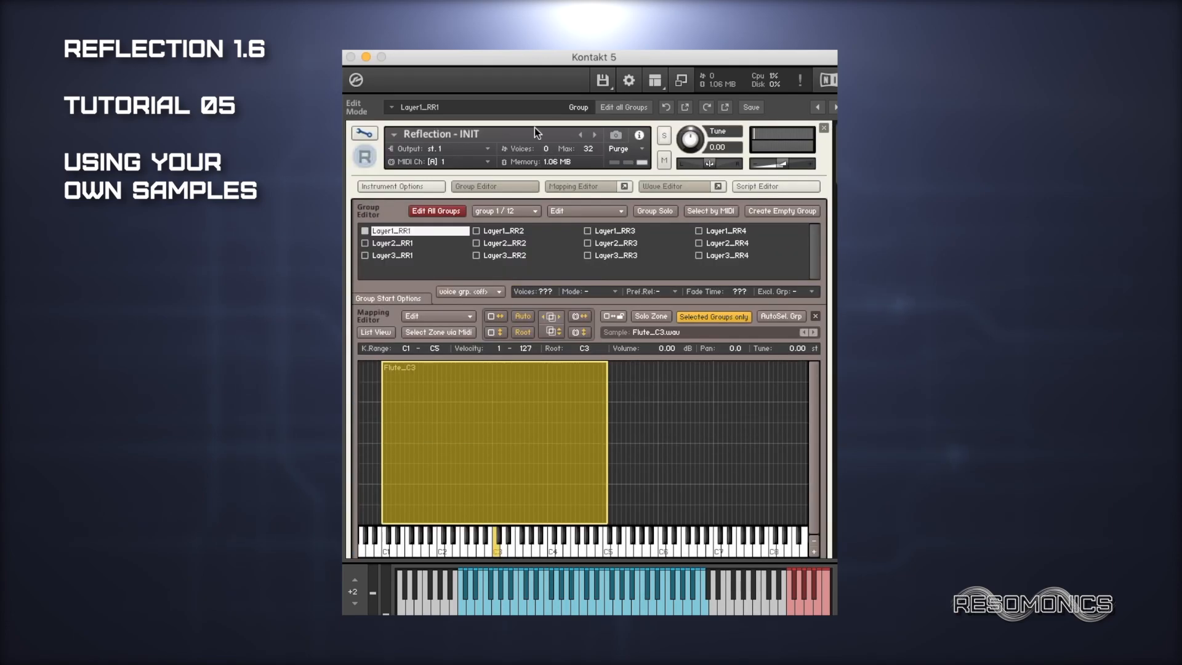
left_click(370, 137)
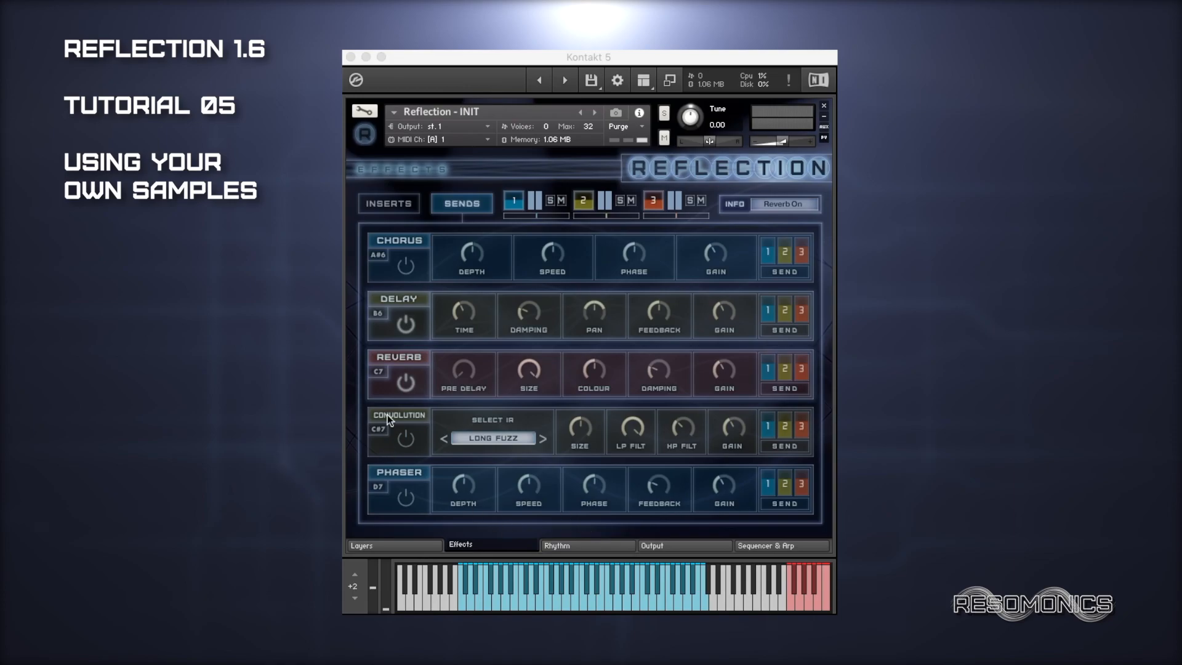
left_click(367, 111)
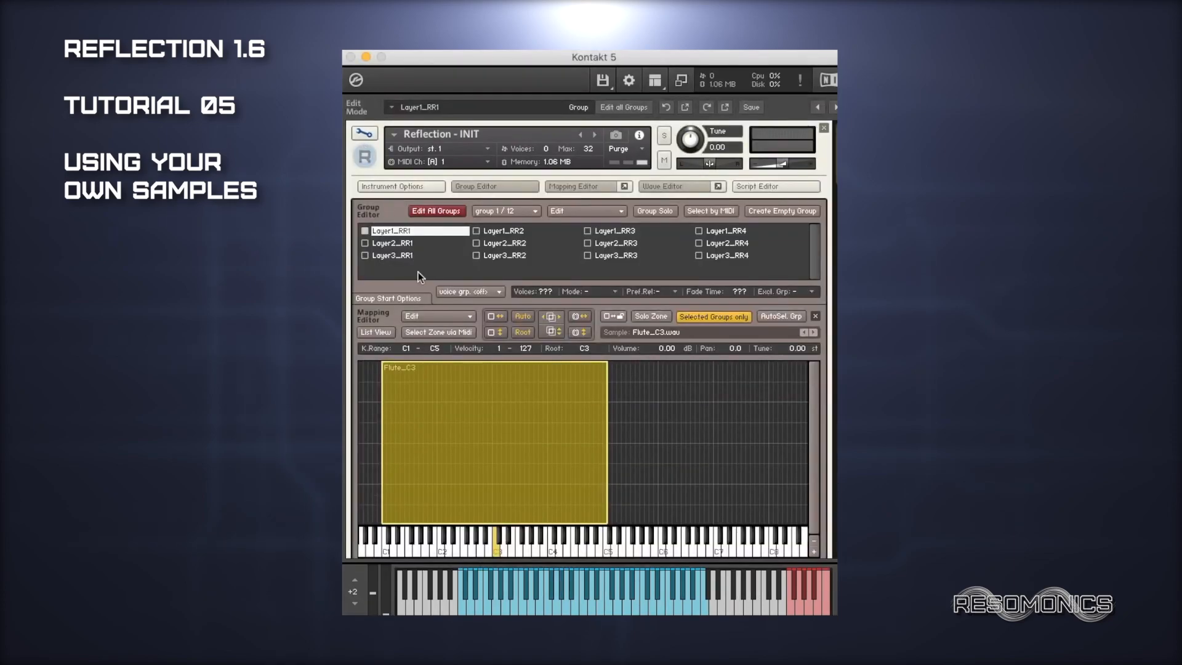
- Add the TEST_C3.wav sample to the Layer2_RR1 group and auto-map its zone to its root key C3
left_click(384, 242)
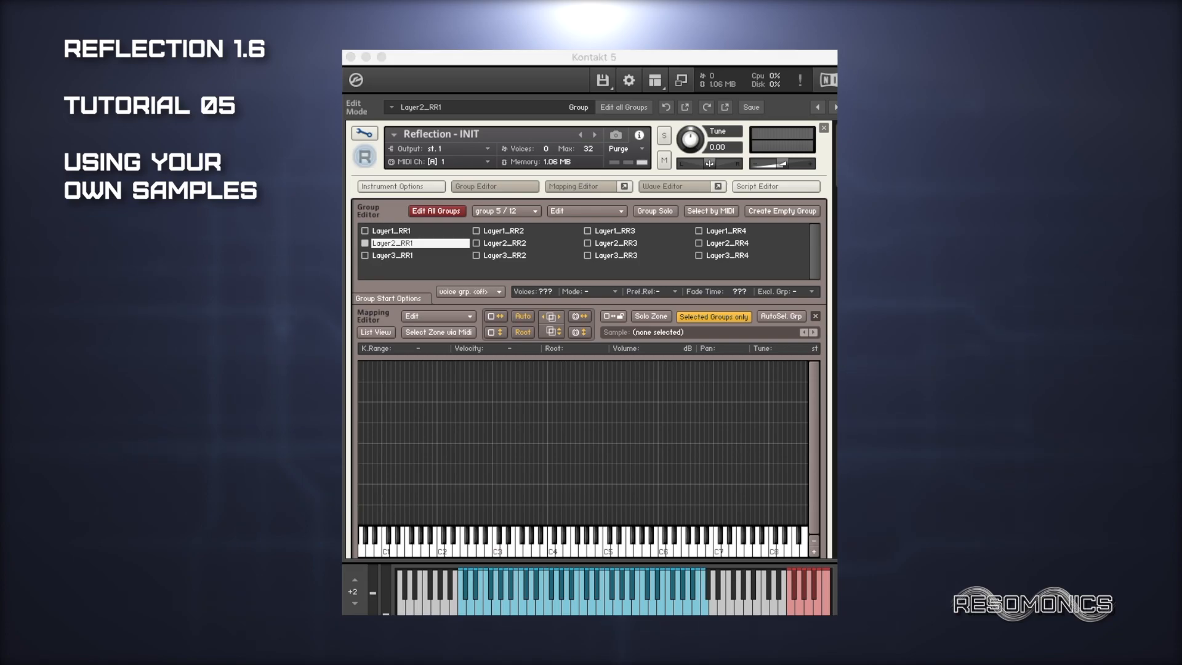
left_click_drag(675, 430, 551, 440)
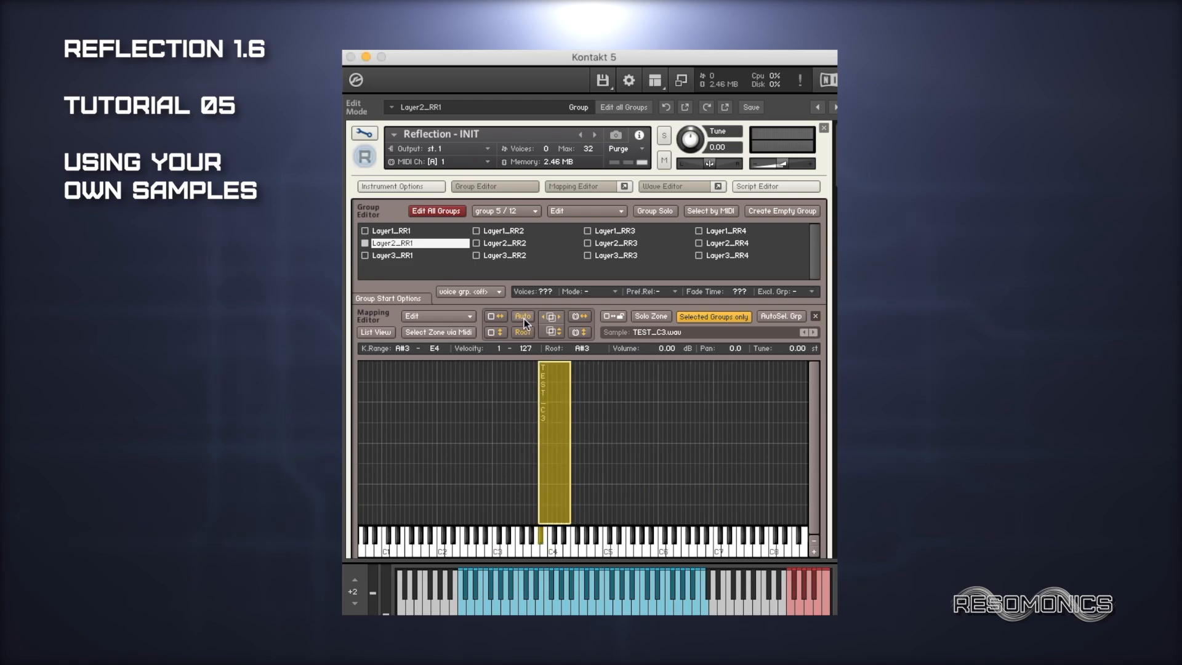
left_click(523, 317)
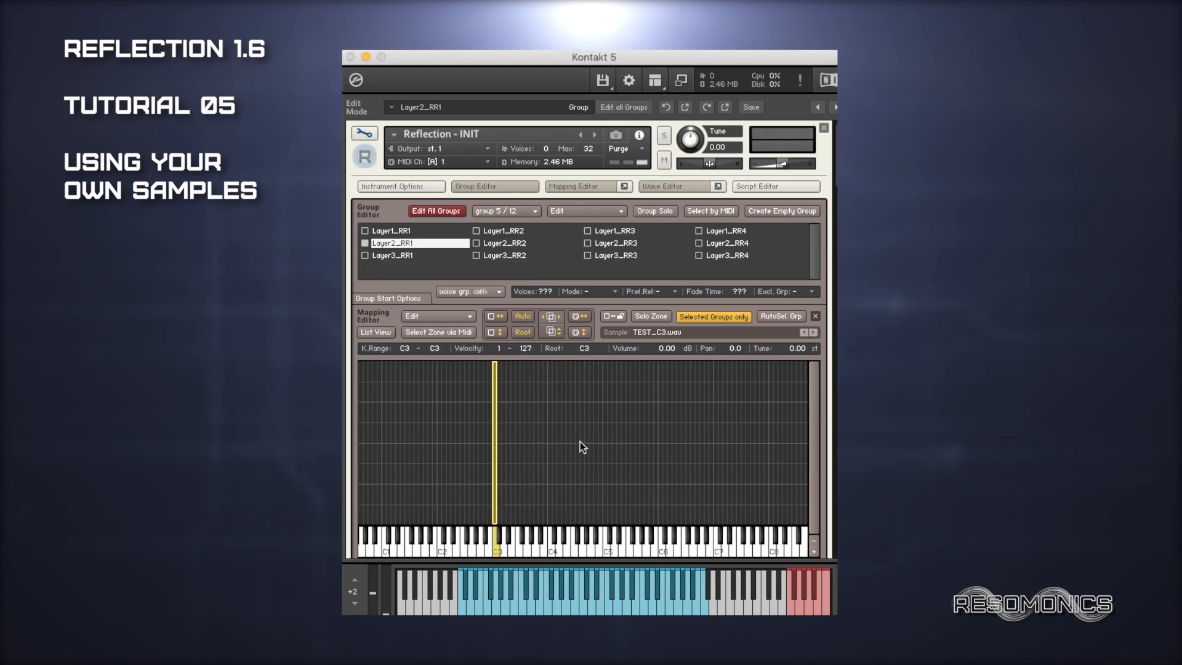
- Stretch the TEST_C3 zone's key range to C1–C5 and return to the performance view
left_click(489, 459)
left_click(493, 466)
left_click_drag(490, 464, 381, 456)
left_click_drag(494, 481, 609, 479)
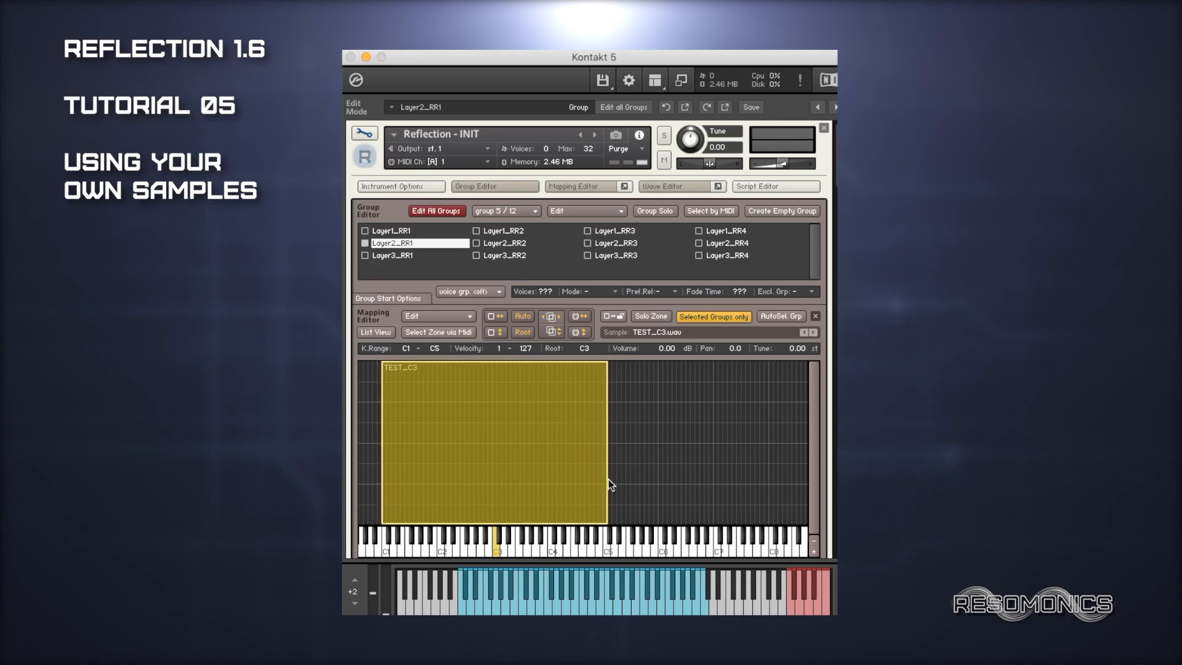
left_click(364, 133)
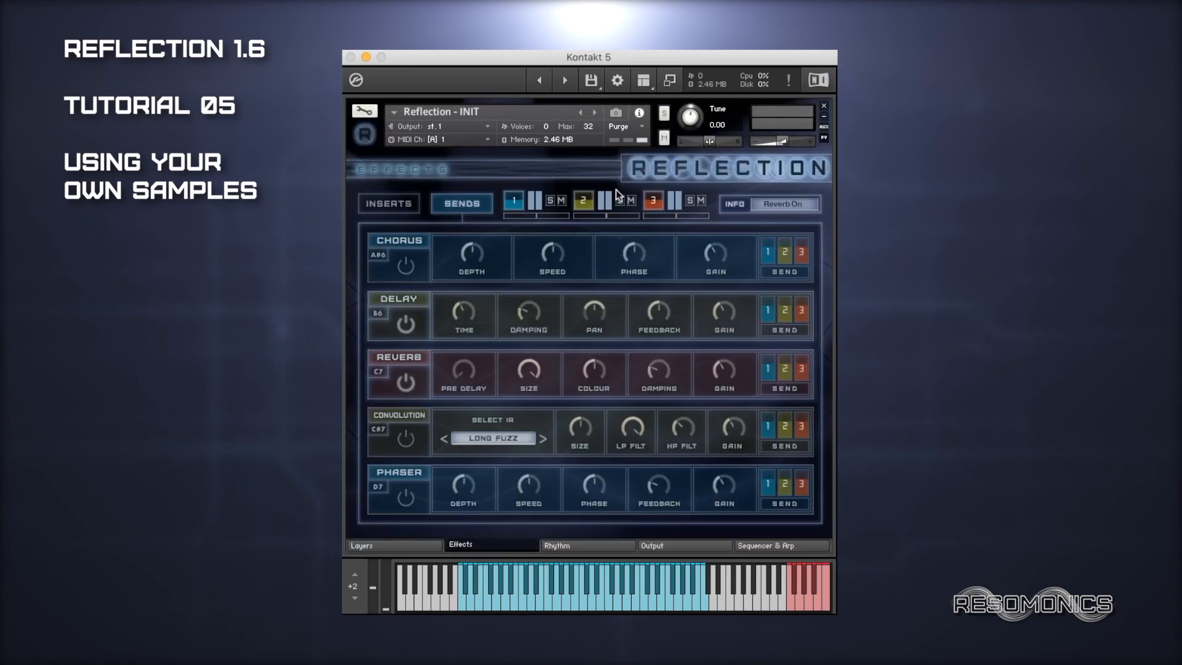
- Solo layer 2, unlink the Amp envelopes on the Layers page and select layer 2's envelope
left_click(621, 200)
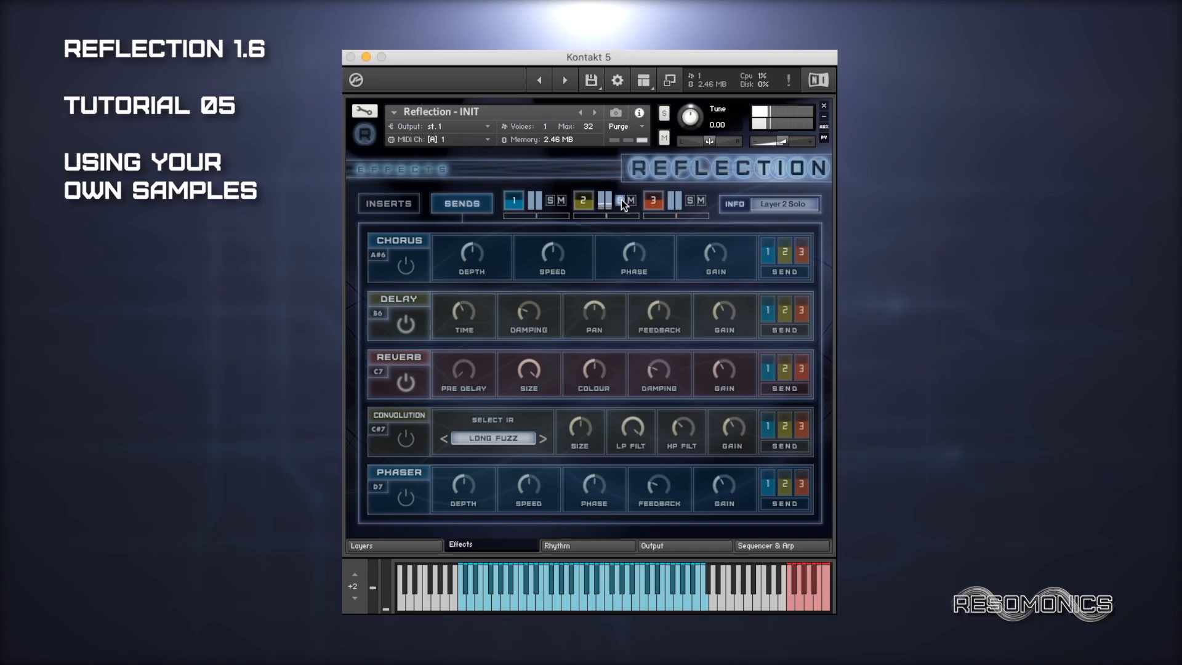
left_click(394, 544)
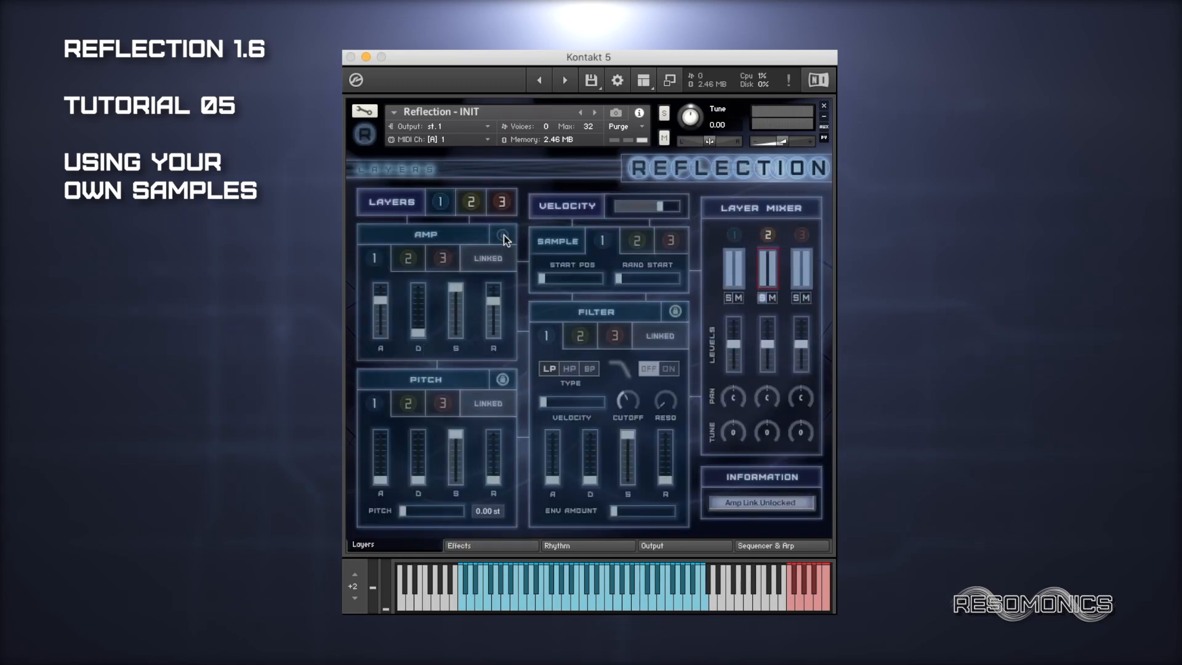
left_click(485, 258)
left_click(406, 261)
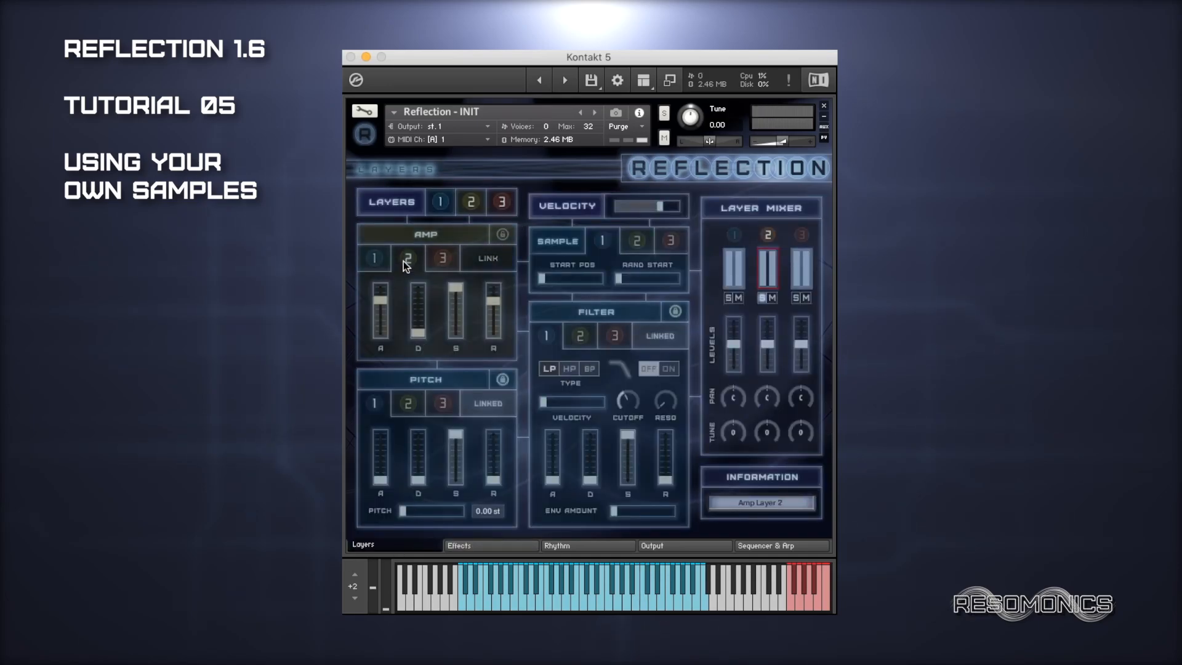
- Set layer 2's Amp attack to about 1.2k ms and turn off the layer 2 solo
left_click_drag(386, 299, 382, 333)
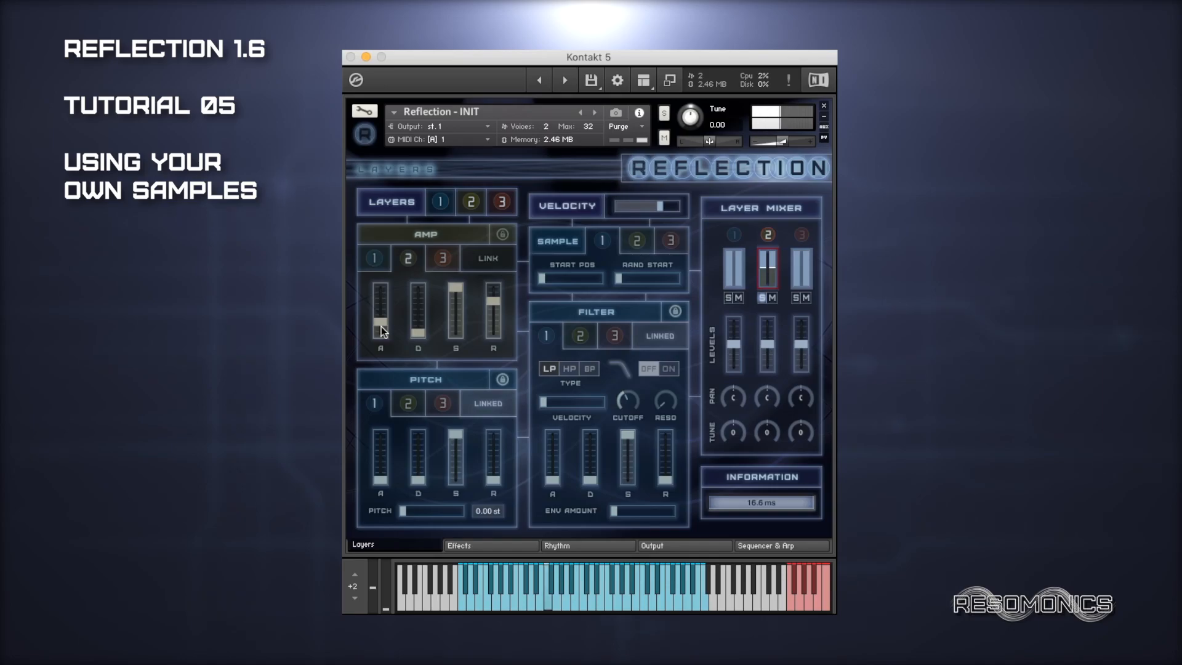
left_click_drag(382, 330, 382, 313)
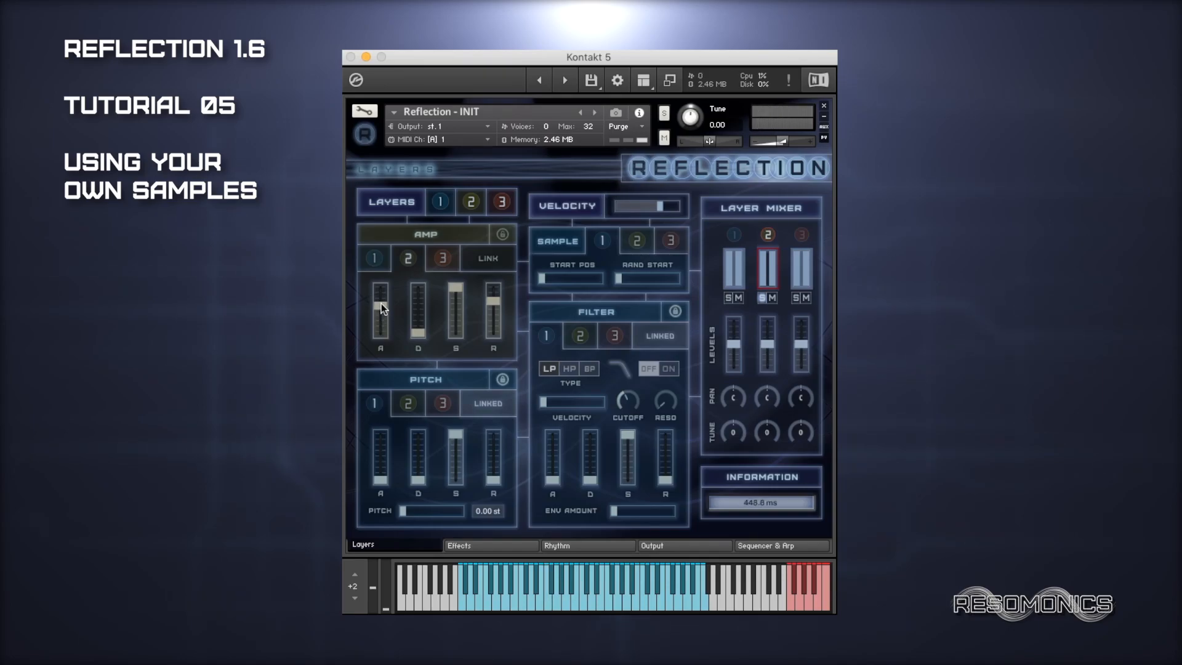
left_click_drag(382, 308, 382, 300)
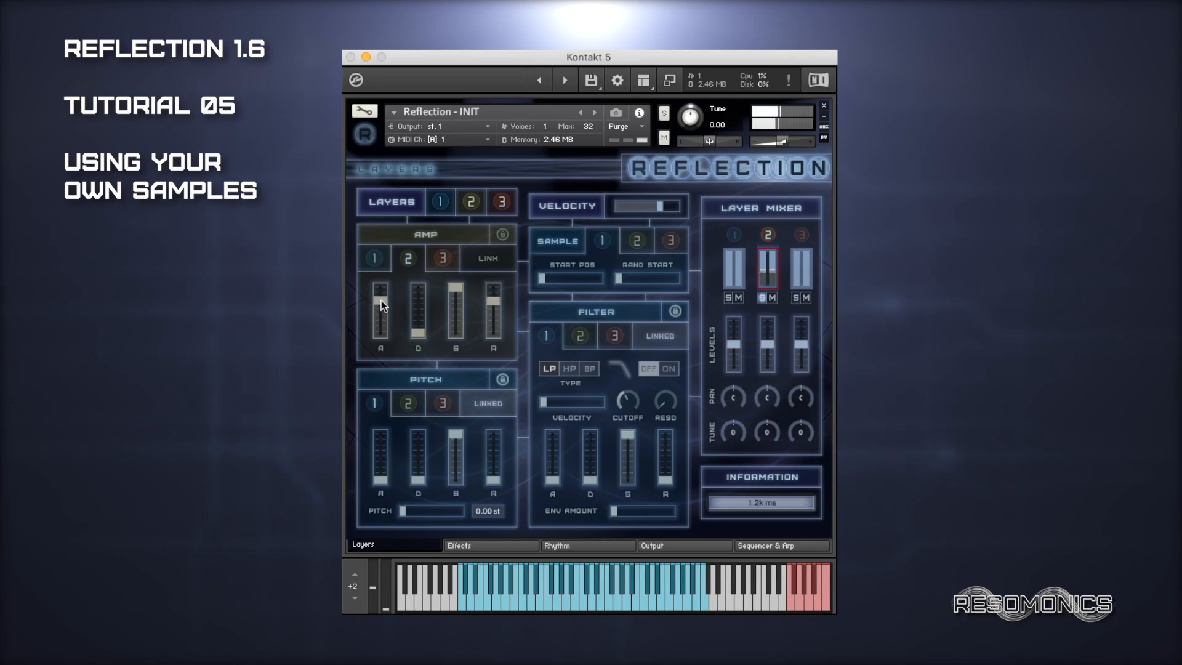
left_click(759, 300)
- Turn on the Convolution send effect and load the Reflections 05 impulse response
left_click(484, 546)
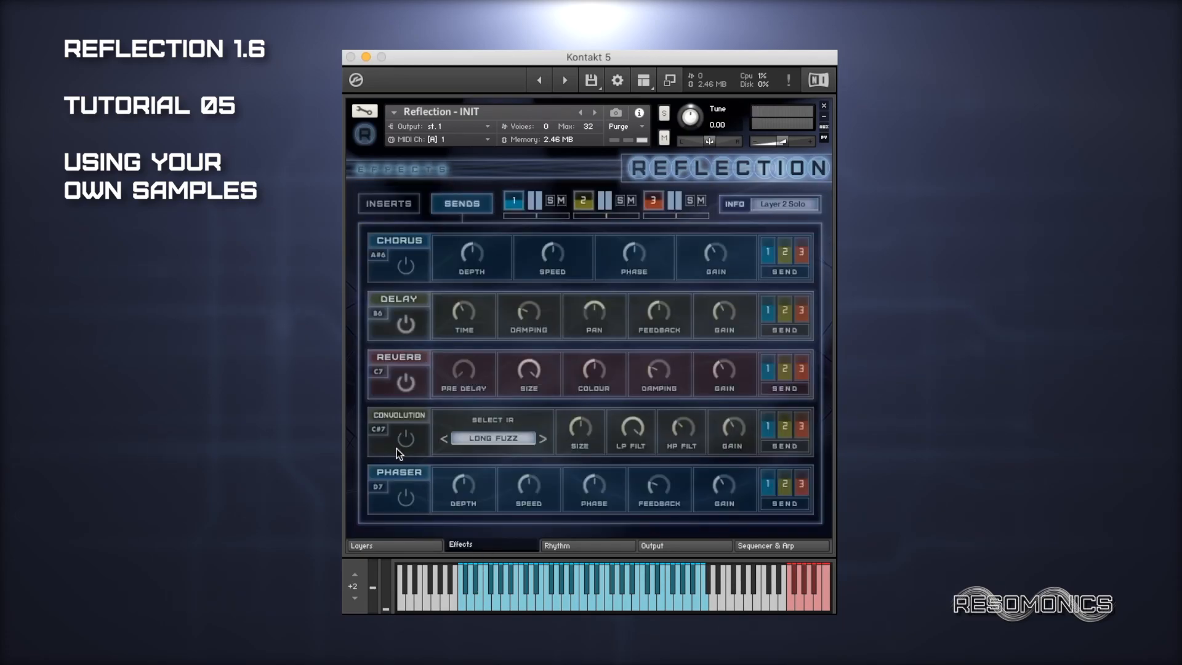
left_click(409, 438)
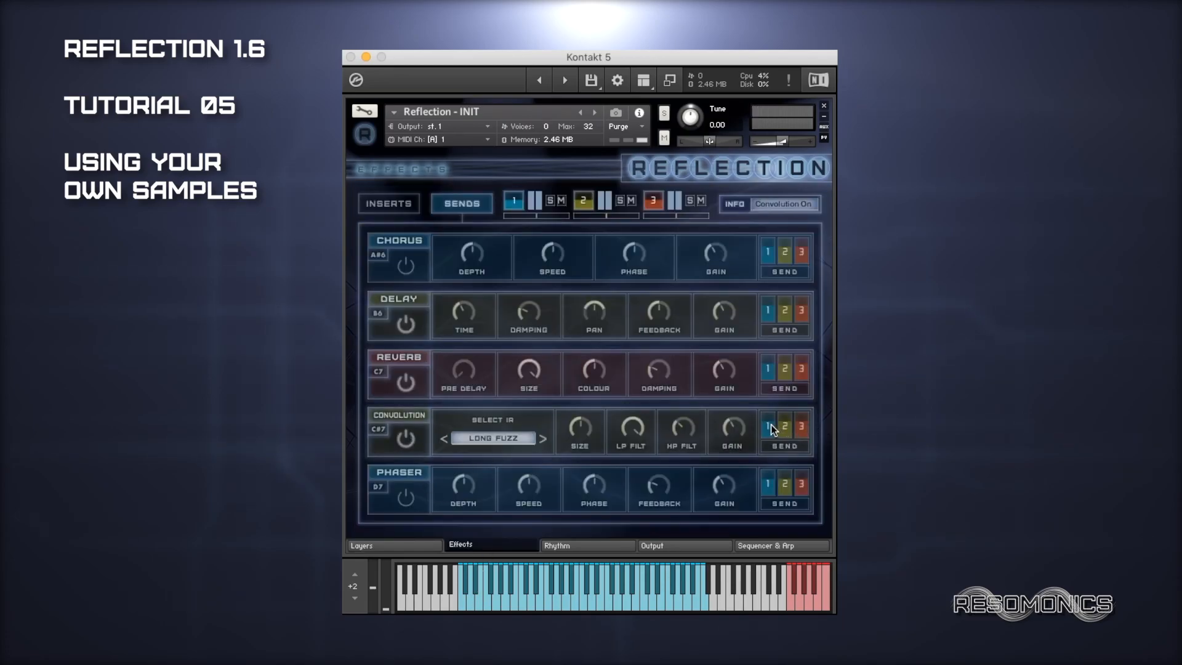
left_click(536, 443)
scroll(518, 439, "down", 5)
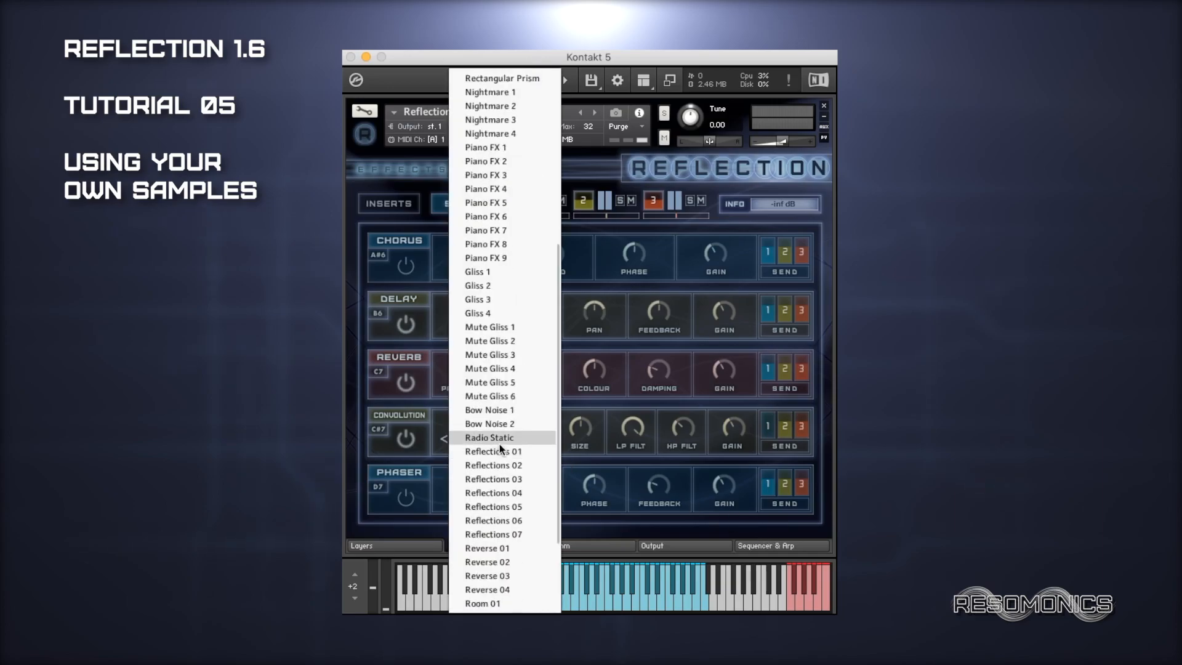
left_click(486, 505)
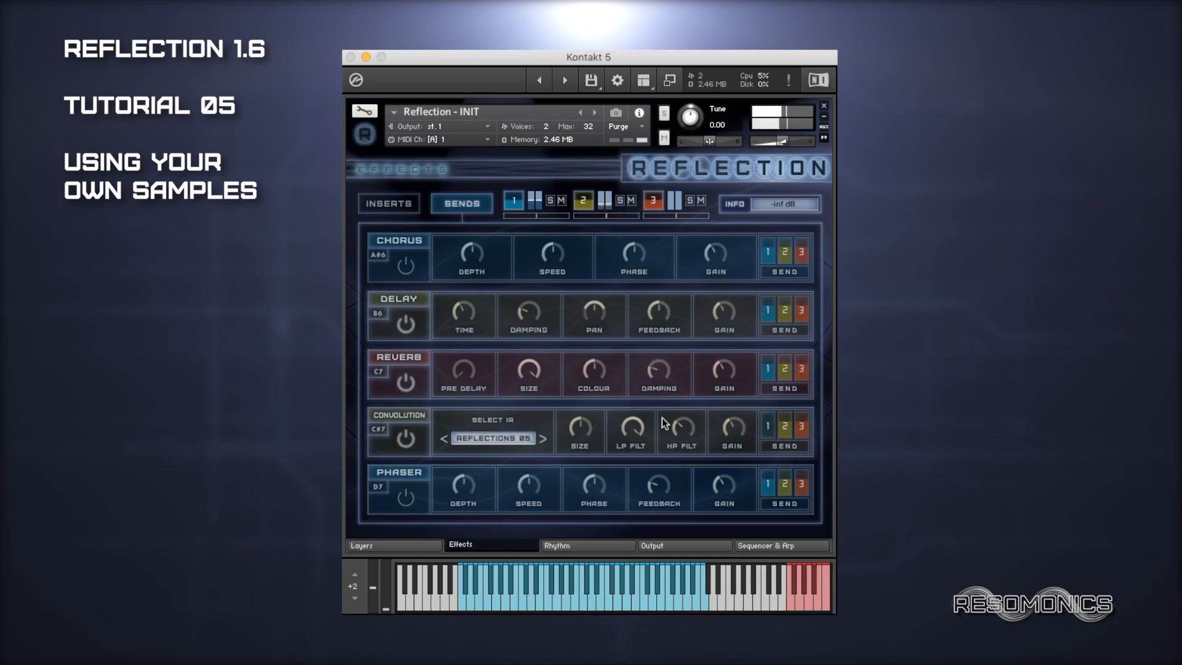
- Solo layer 2 and listen to its sound with the send effects
left_click(620, 201)
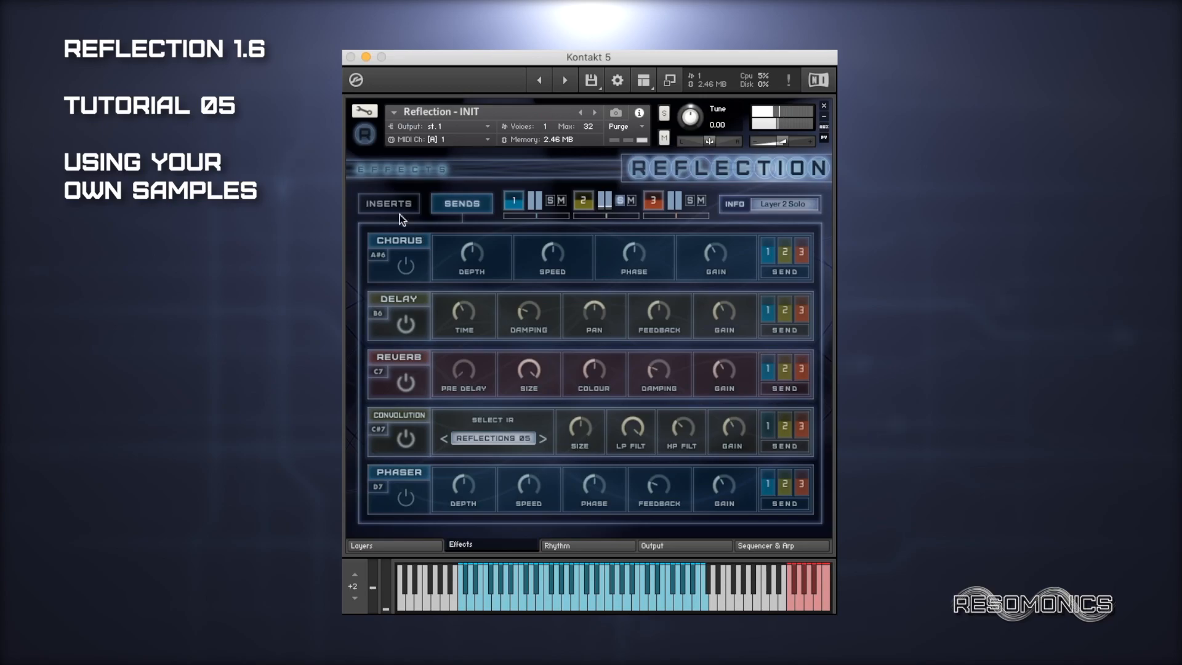
left_click(397, 544)
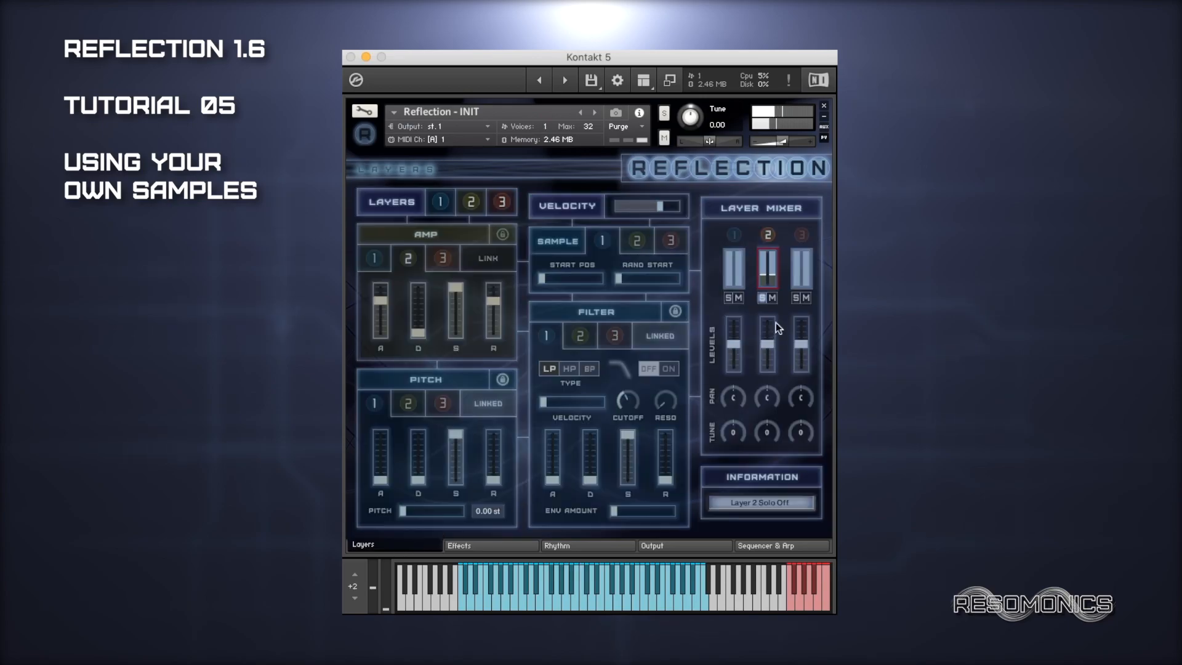
left_click(487, 545)
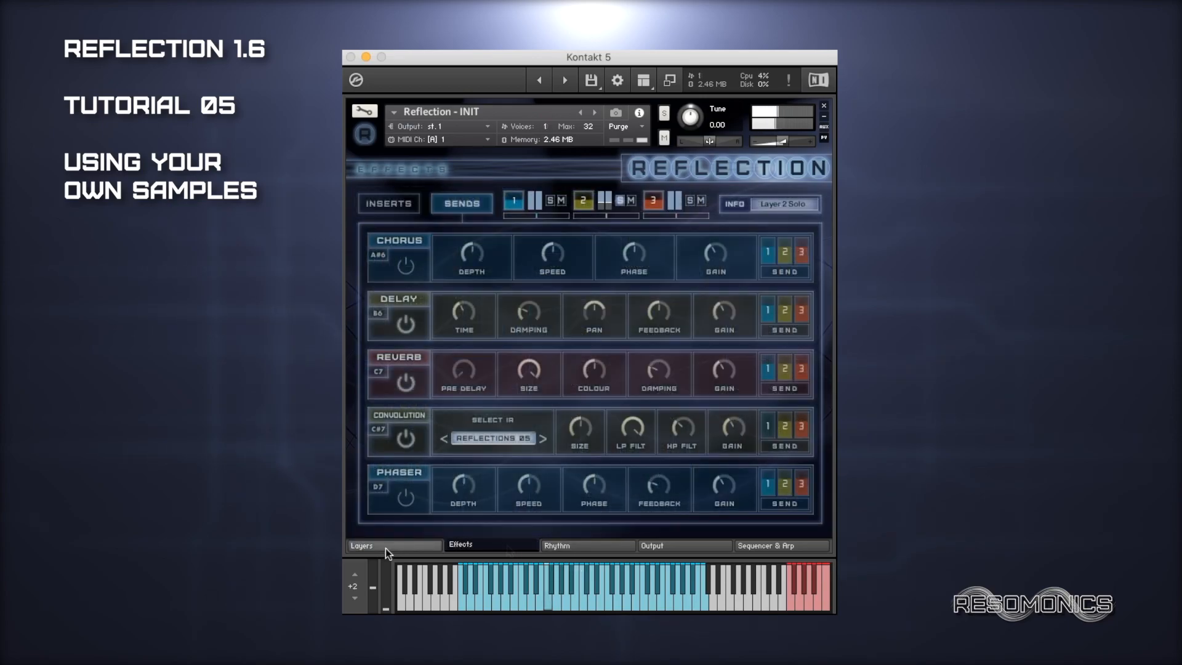
left_click(385, 548)
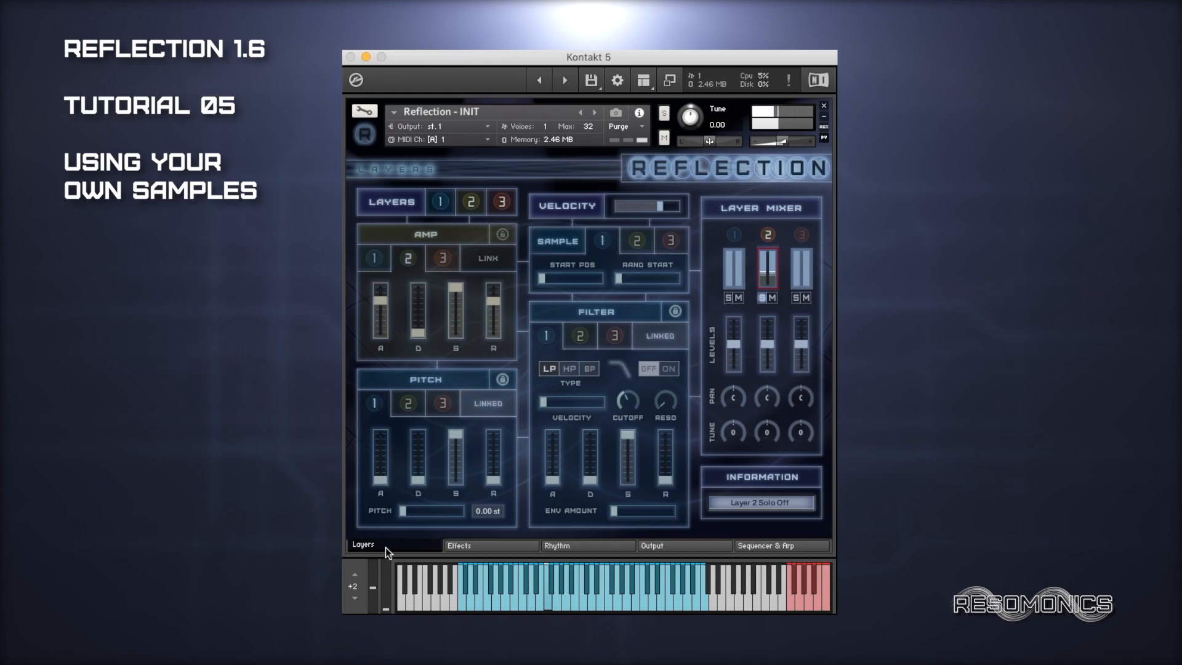
- Switch the solo from layer 2 to layer 3 in the layer mixer
left_click(763, 299)
left_click(796, 299)
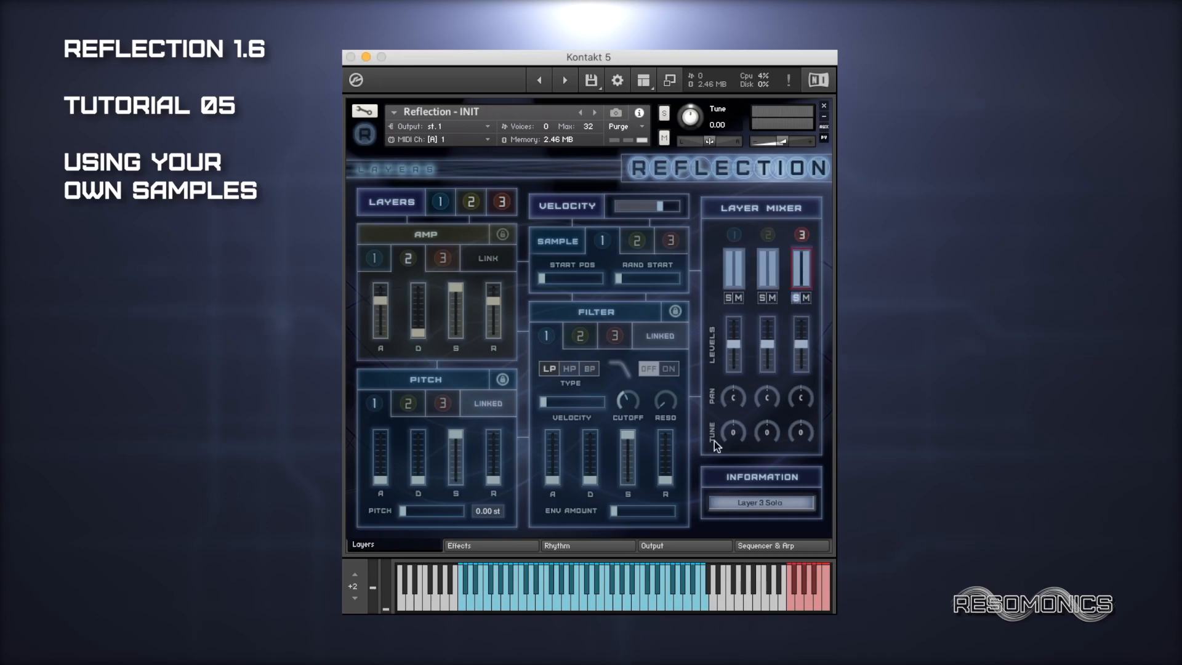
left_click(556, 542)
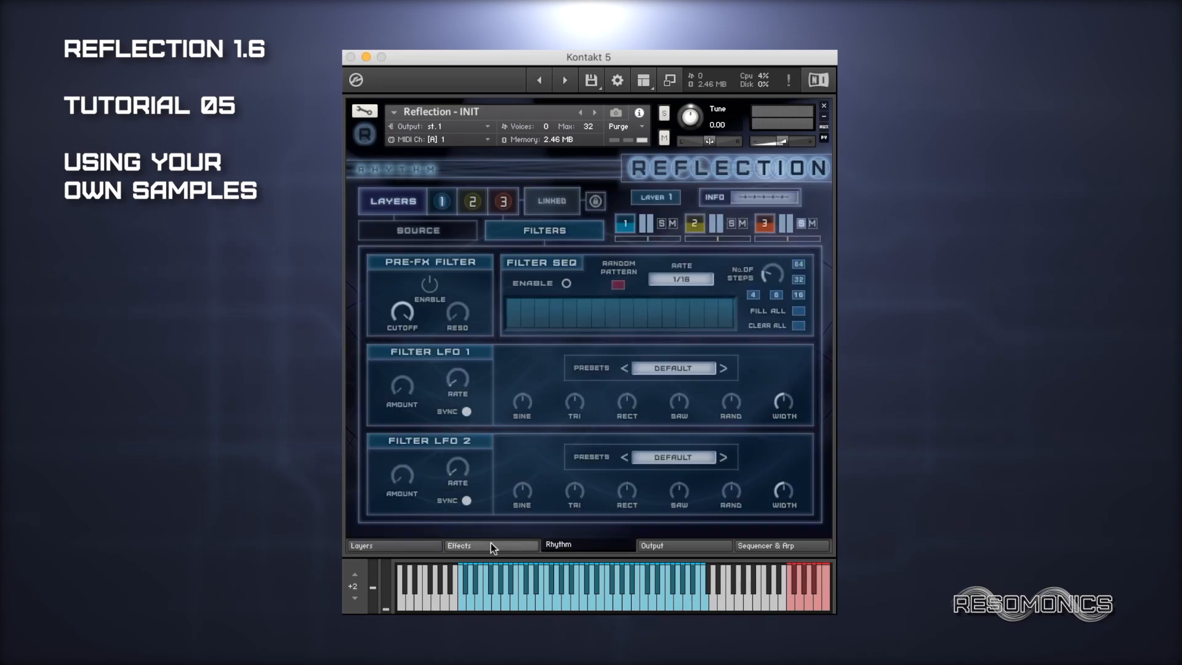
left_click(471, 547)
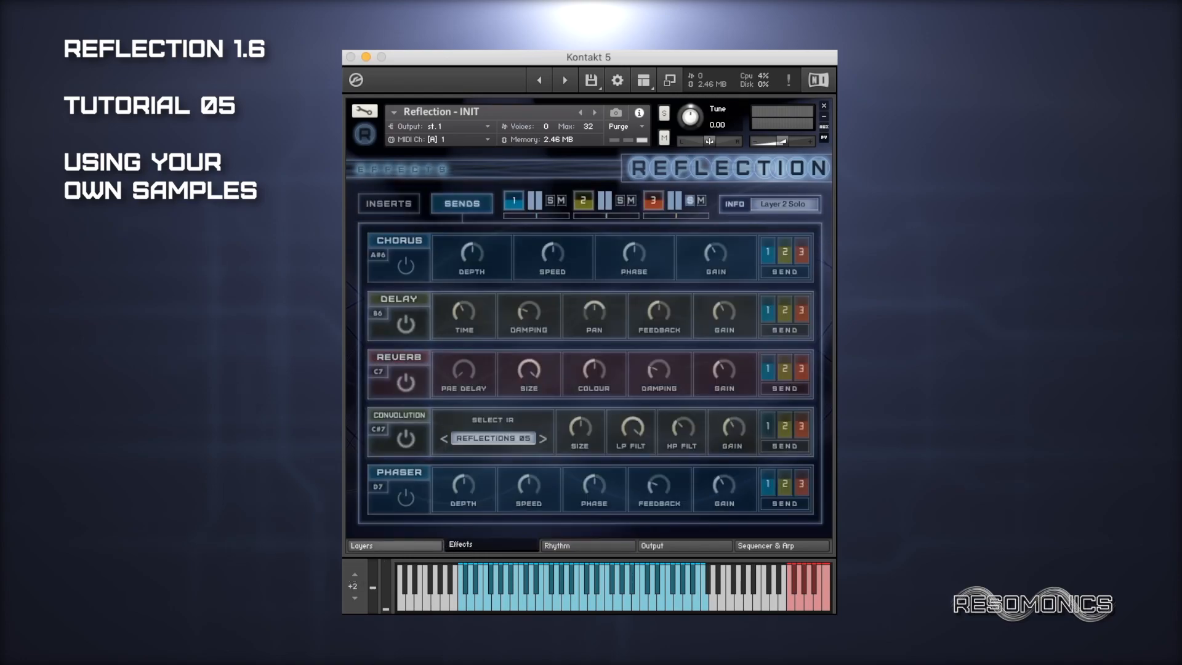
left_click(363, 544)
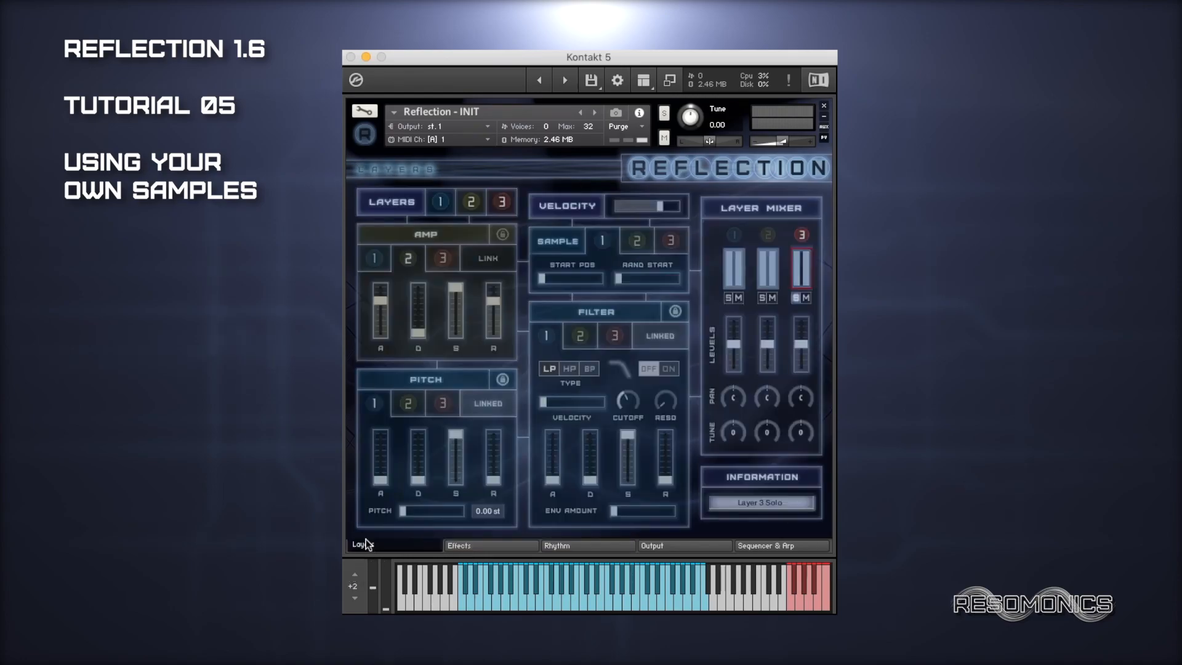
- Open the instrument editor and copy the TEST_C3 zone from the Layer2_RR1 group
left_click(363, 110)
left_click(389, 230)
left_click(389, 243)
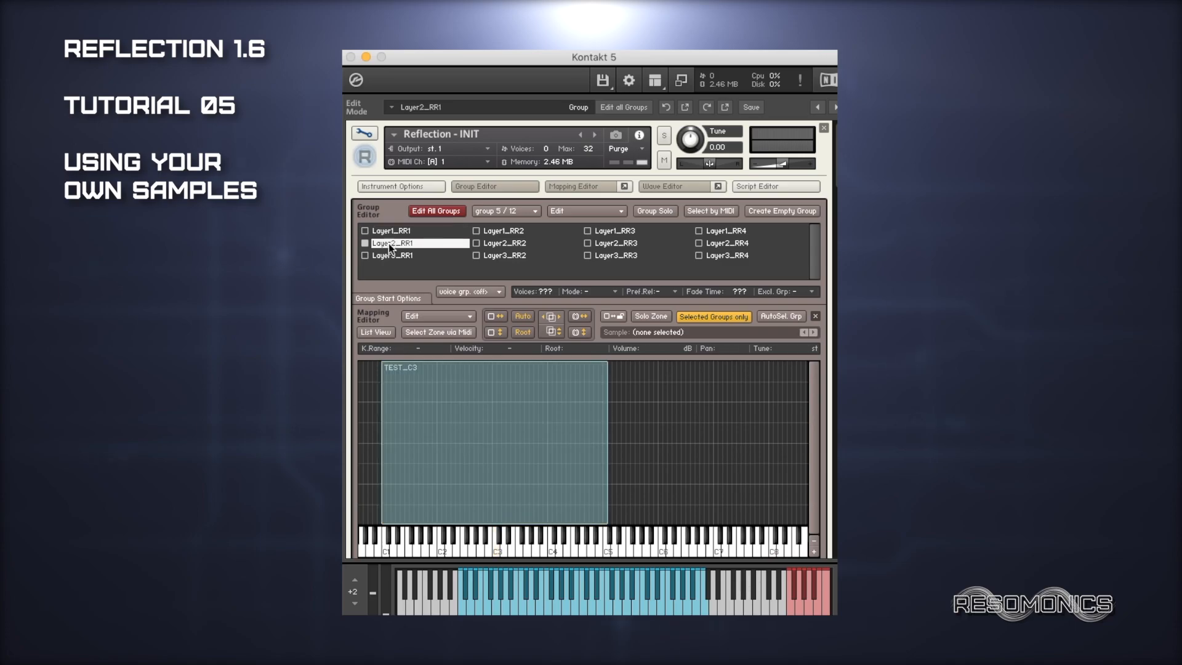
right_click(587, 438)
left_click(511, 412)
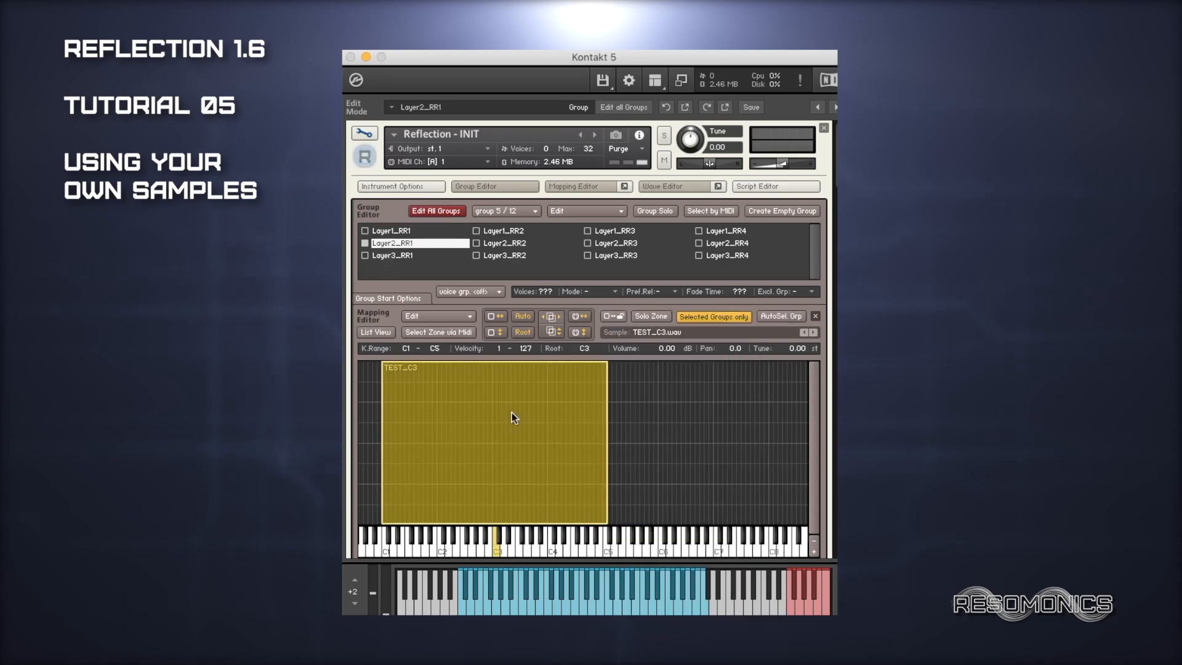
right_click(511, 412)
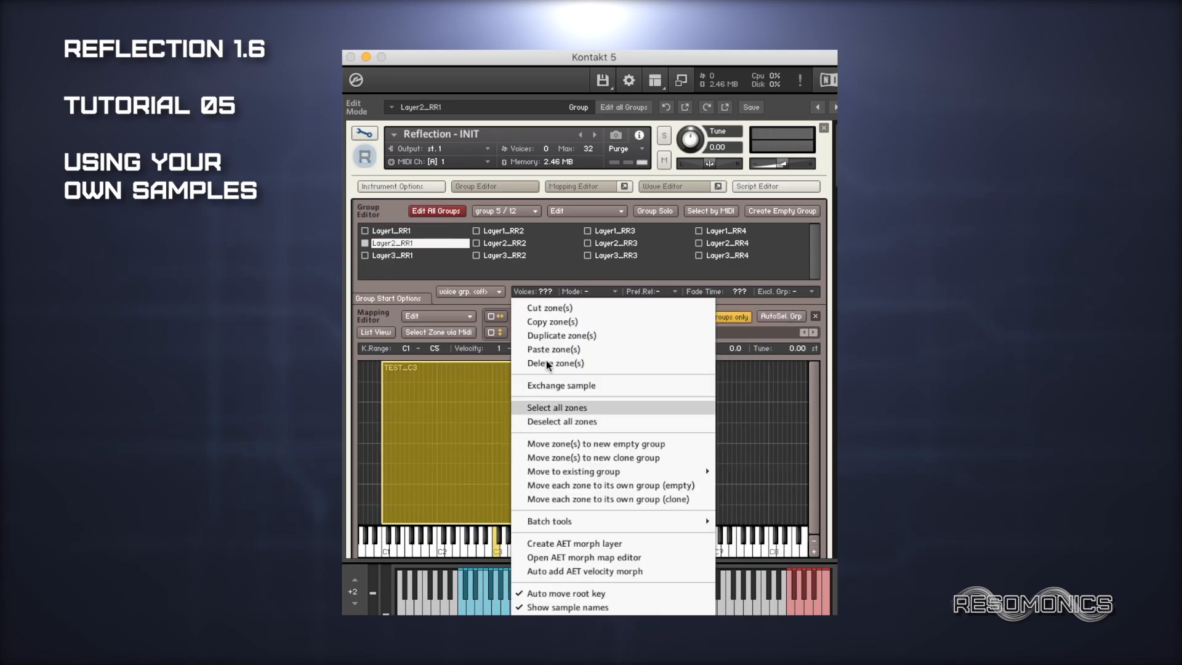
left_click(563, 325)
- Paste the copied TEST_C3 zone into the Layer3_RR1 group
left_click(408, 255)
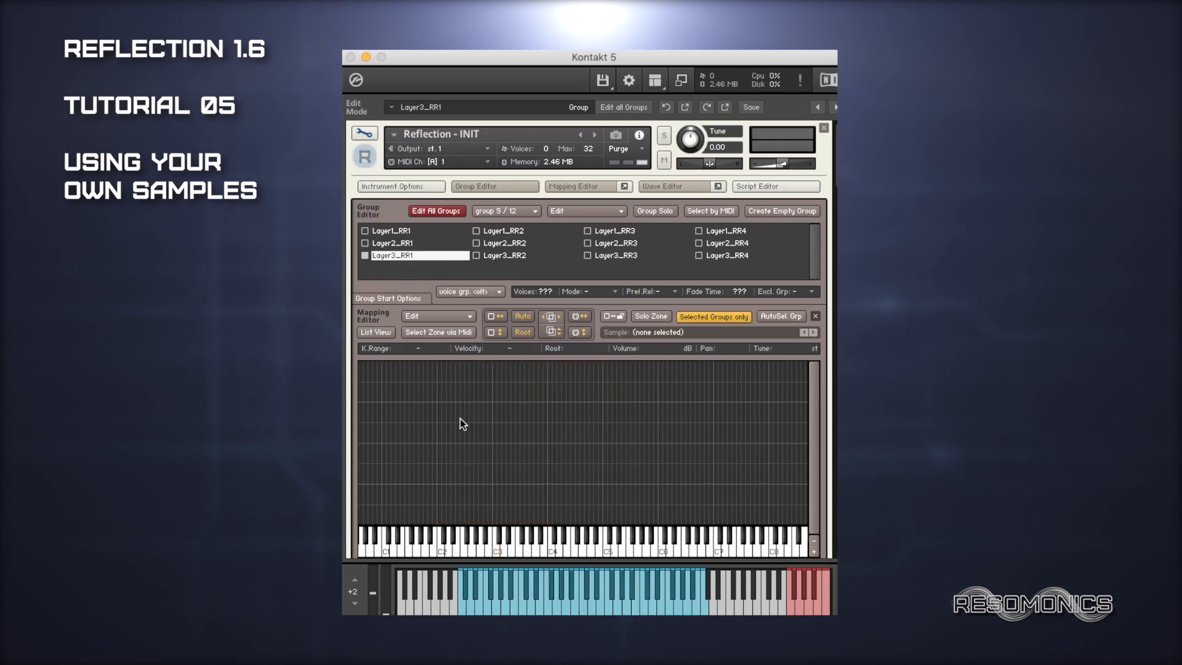
right_click(510, 422)
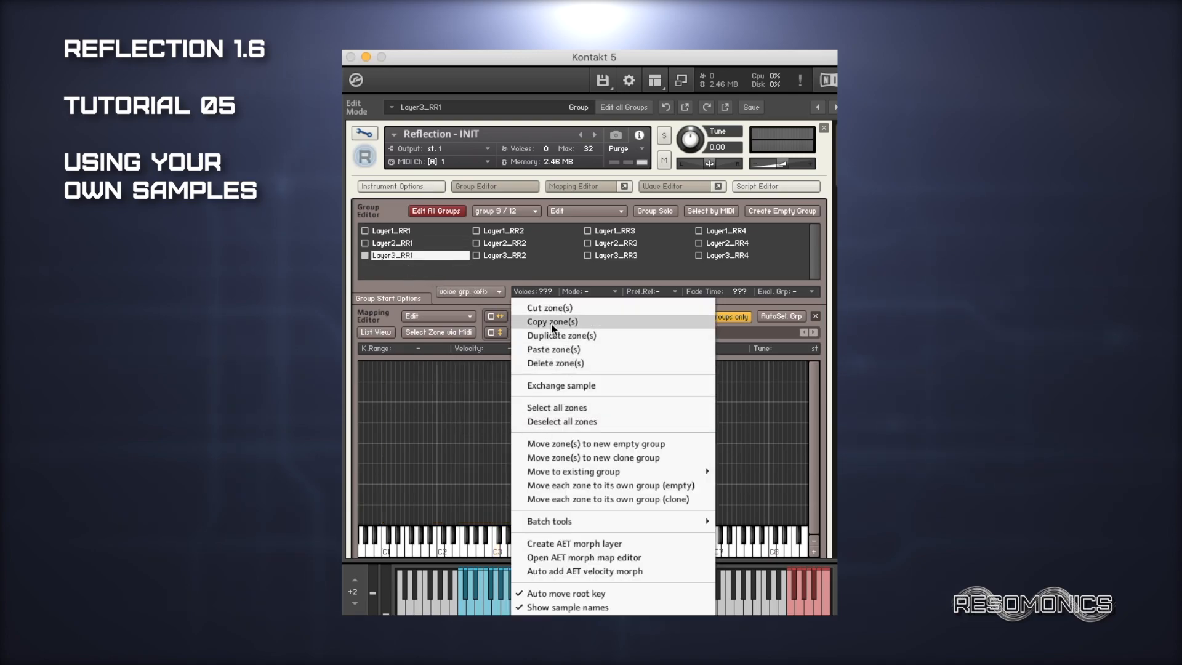
left_click(553, 349)
scroll(660, 409, "down", 5)
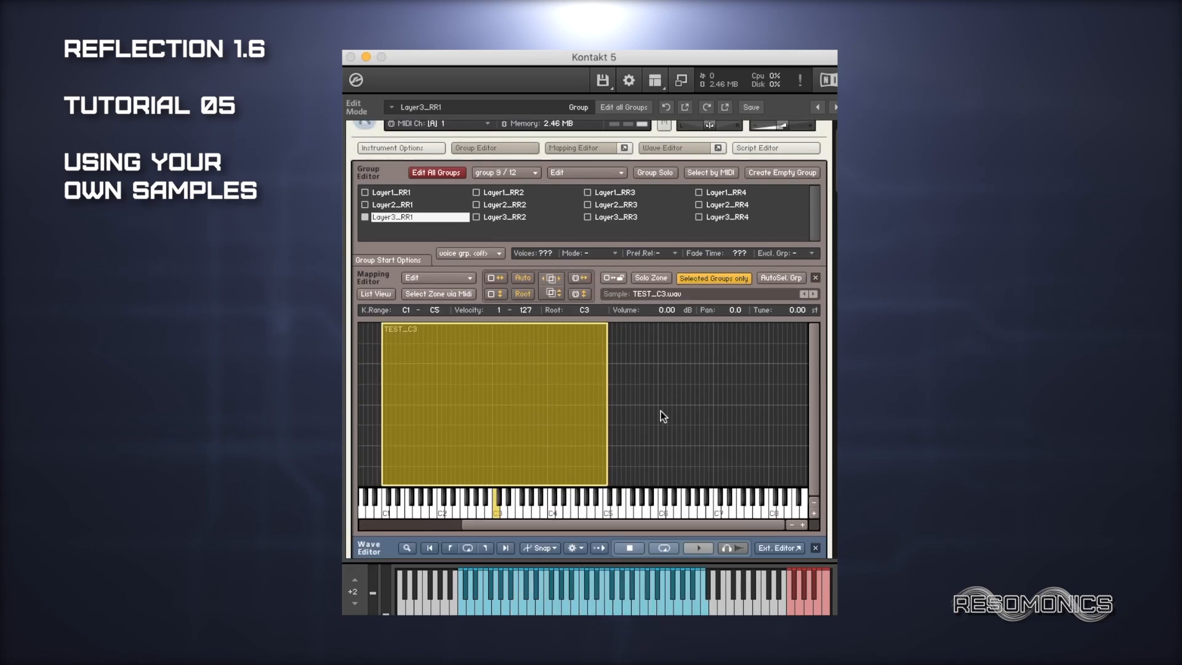
scroll(485, 420, "up", 5)
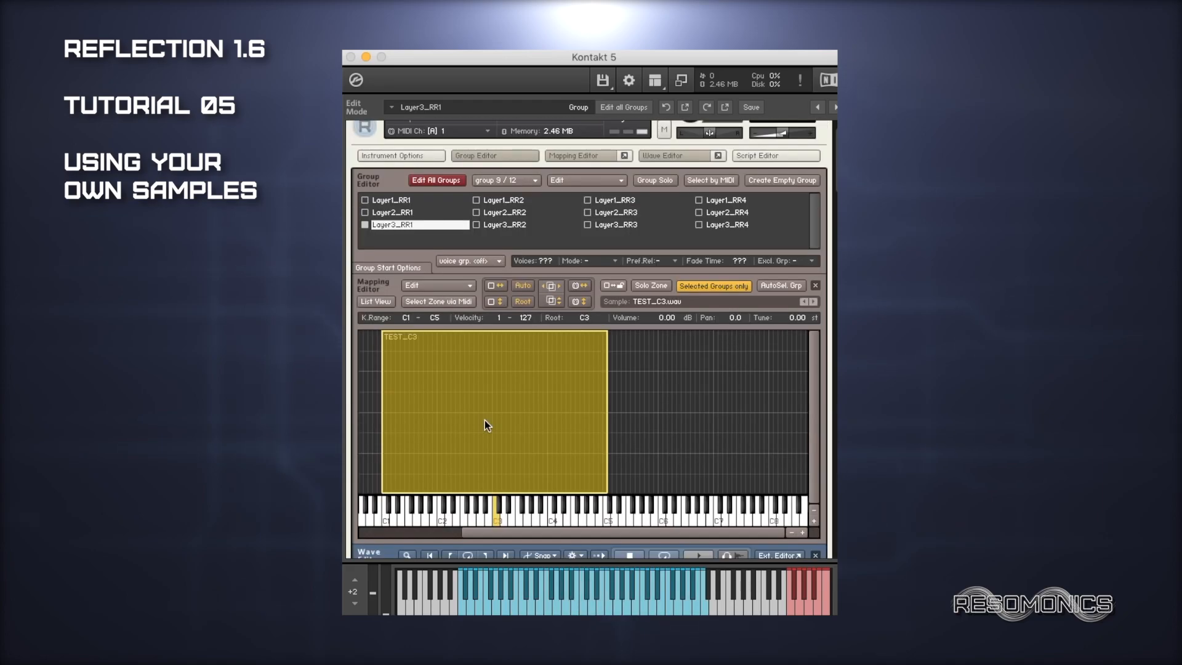
- Enable Reverse playback in the Source settings of the Layer3_RR1 group
left_click(363, 134)
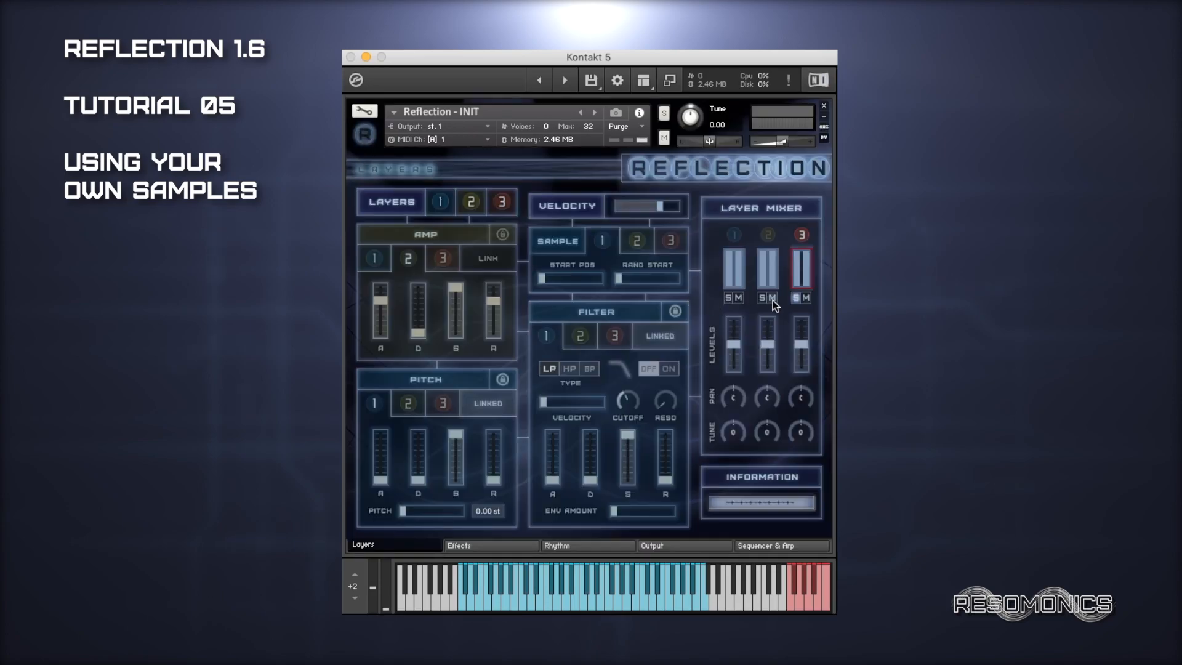
left_click(364, 110)
scroll(720, 394, "down", 4)
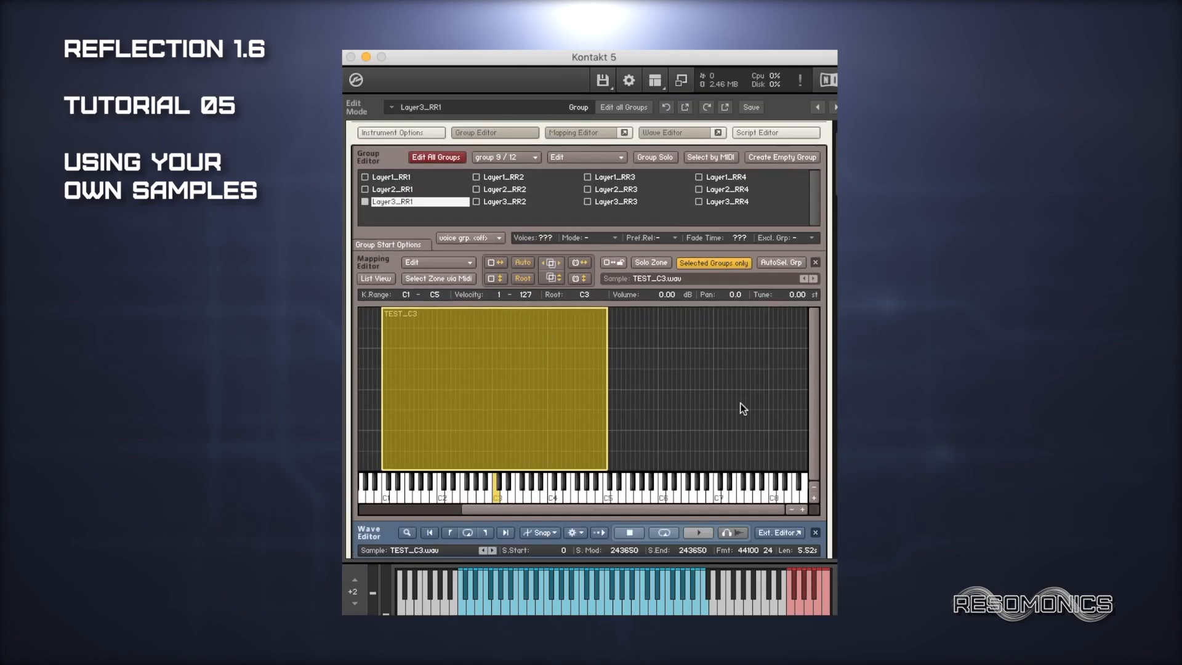
scroll(717, 393, "down", 6)
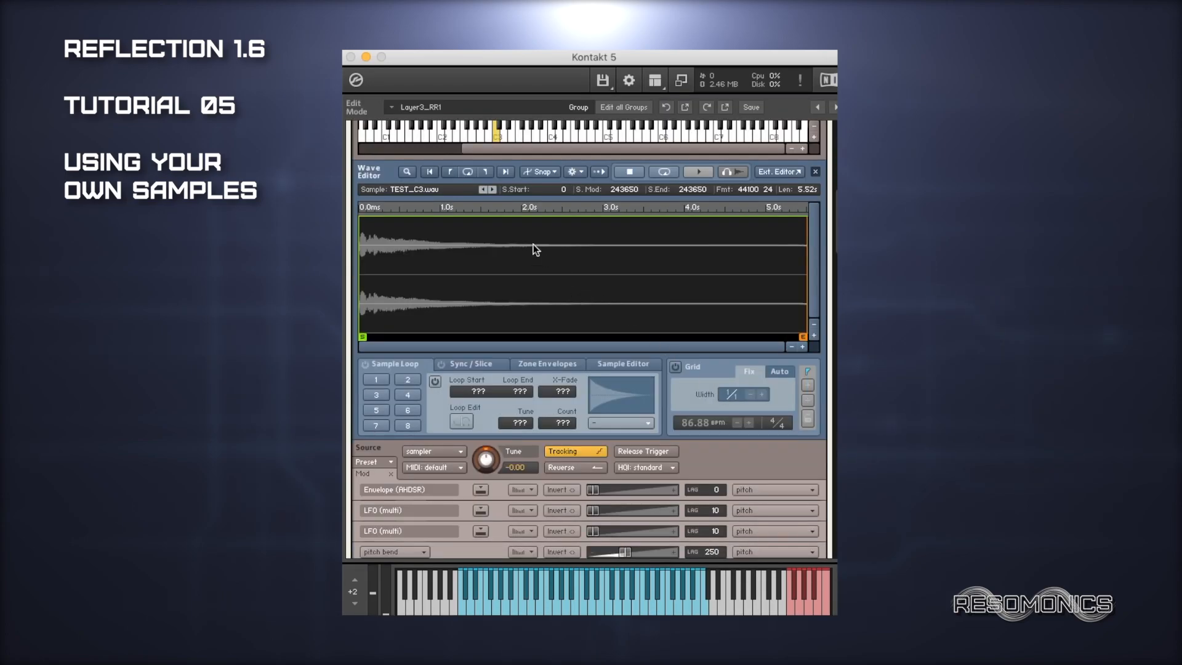
scroll(533, 245, "down", 1)
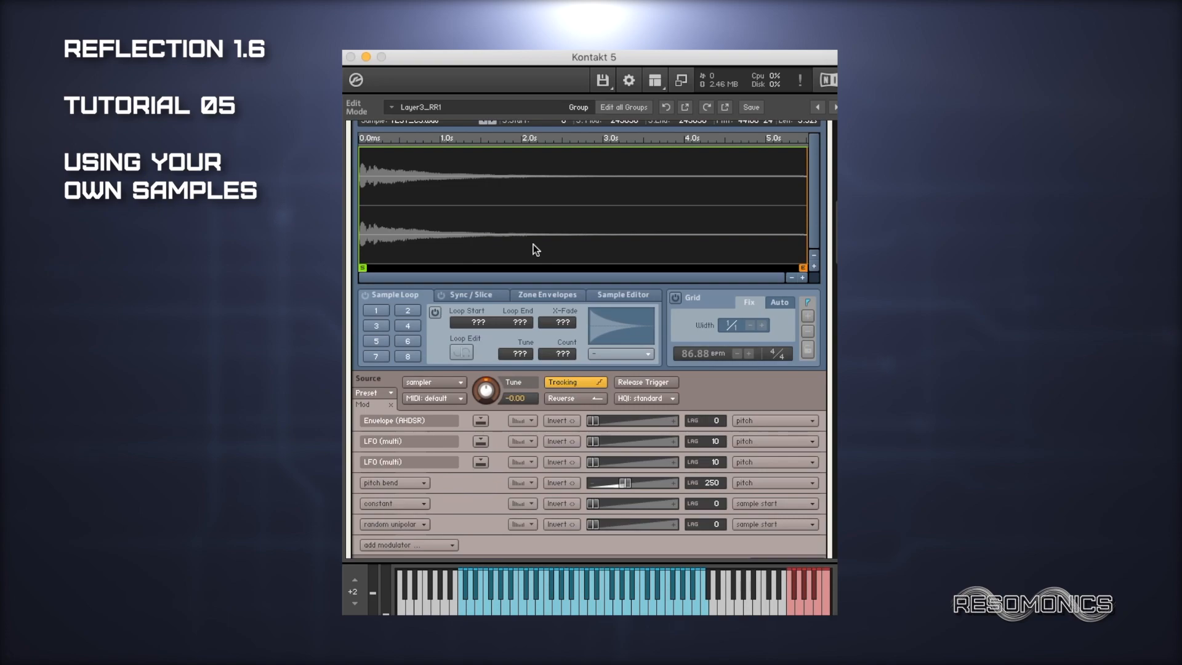
left_click(594, 398)
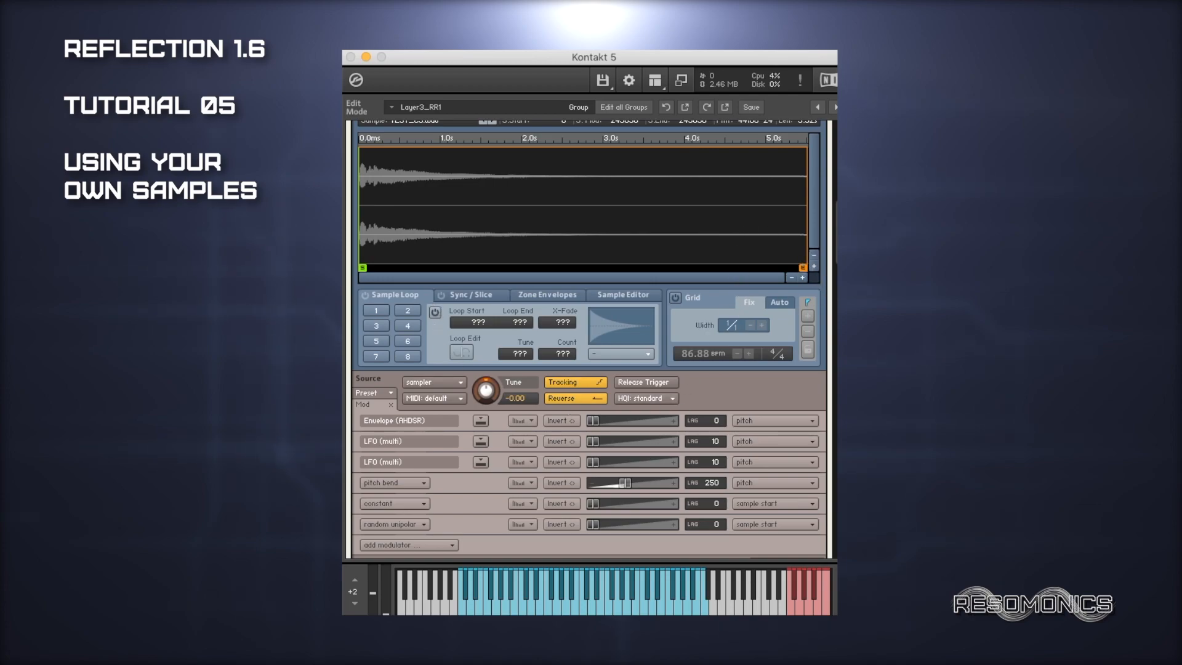
- Move the end marker of Layer3_RR1's TEST_C3 sample to 111778 and return to the performance view
scroll(584, 338, "up", 3)
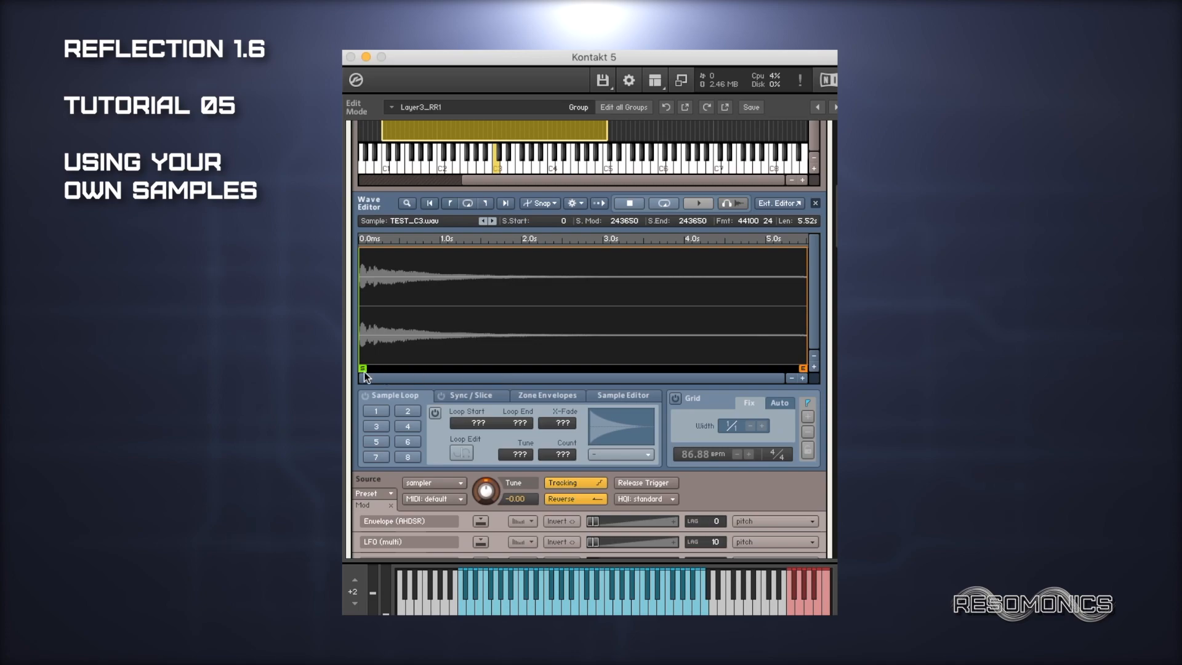
mouse_move(362, 367)
left_mouse_down()
mouse_move(464, 366)
mouse_move(363, 367)
left_mouse_up()
mouse_move(802, 368)
left_mouse_down()
mouse_move(685, 367)
mouse_move(803, 368)
left_mouse_up()
mouse_move(800, 371)
left_mouse_down()
mouse_move(540, 320)
mouse_move(515, 302)
left_mouse_up()
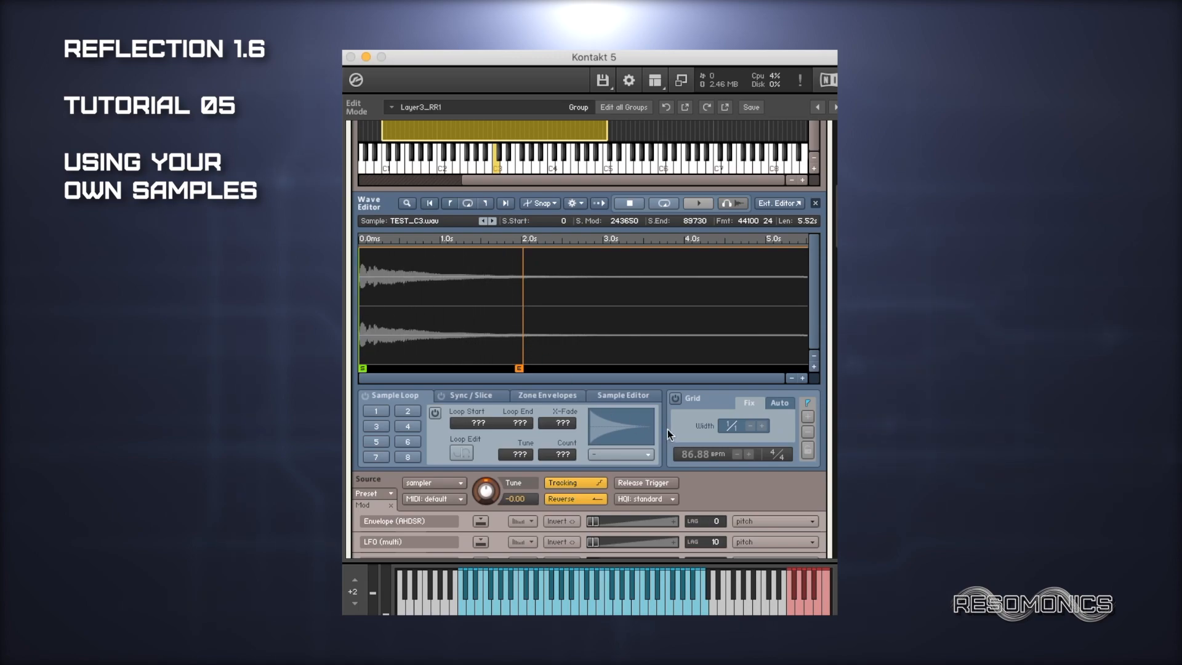
left_click_drag(520, 367, 561, 358)
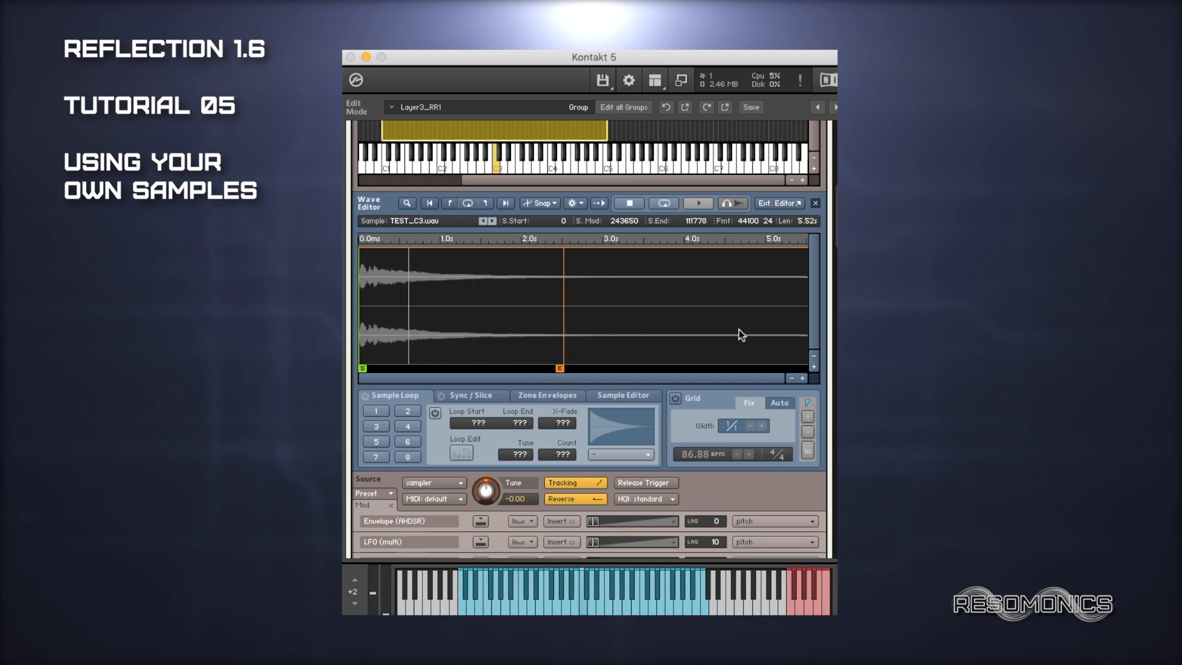
scroll(549, 131, "up", 10)
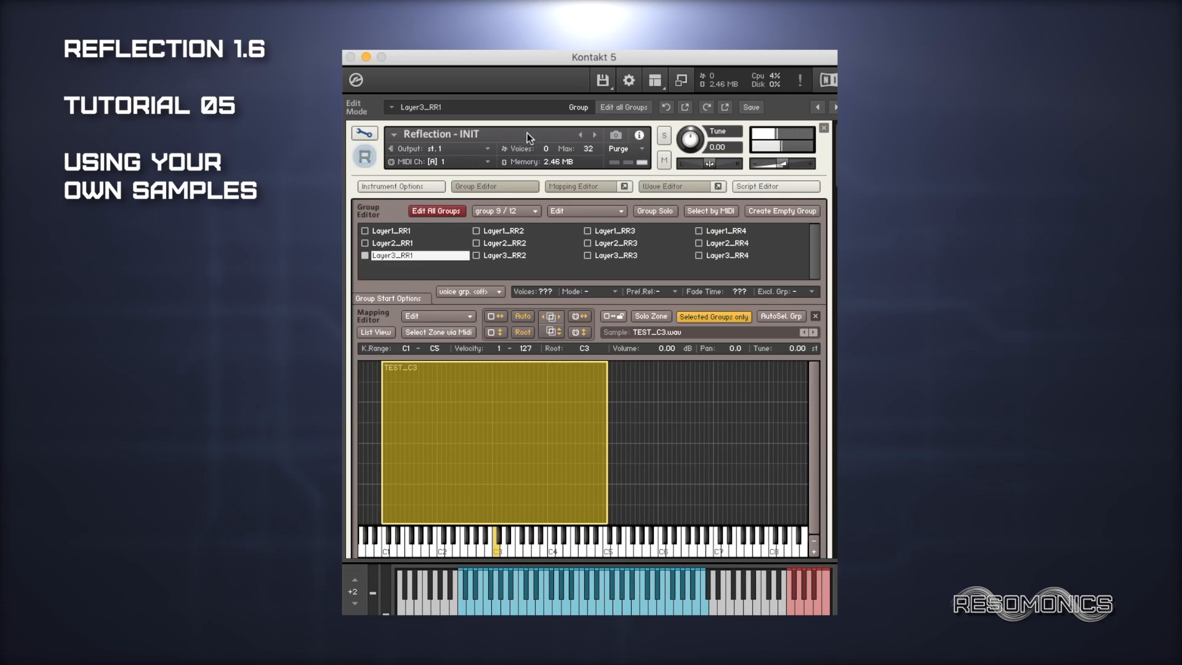
left_click(365, 133)
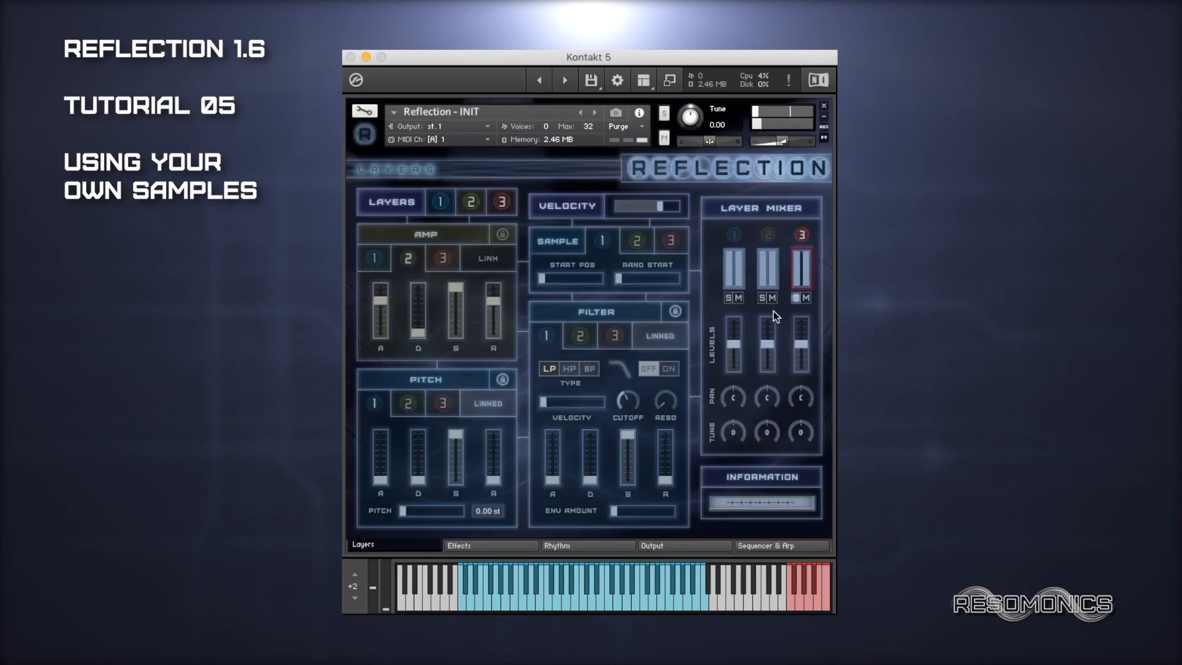
- Set layer 3's Delay send to -5.1 dB, turn off its solo and return to the Layers page
left_click(495, 547)
left_click_drag(804, 308, 804, 295)
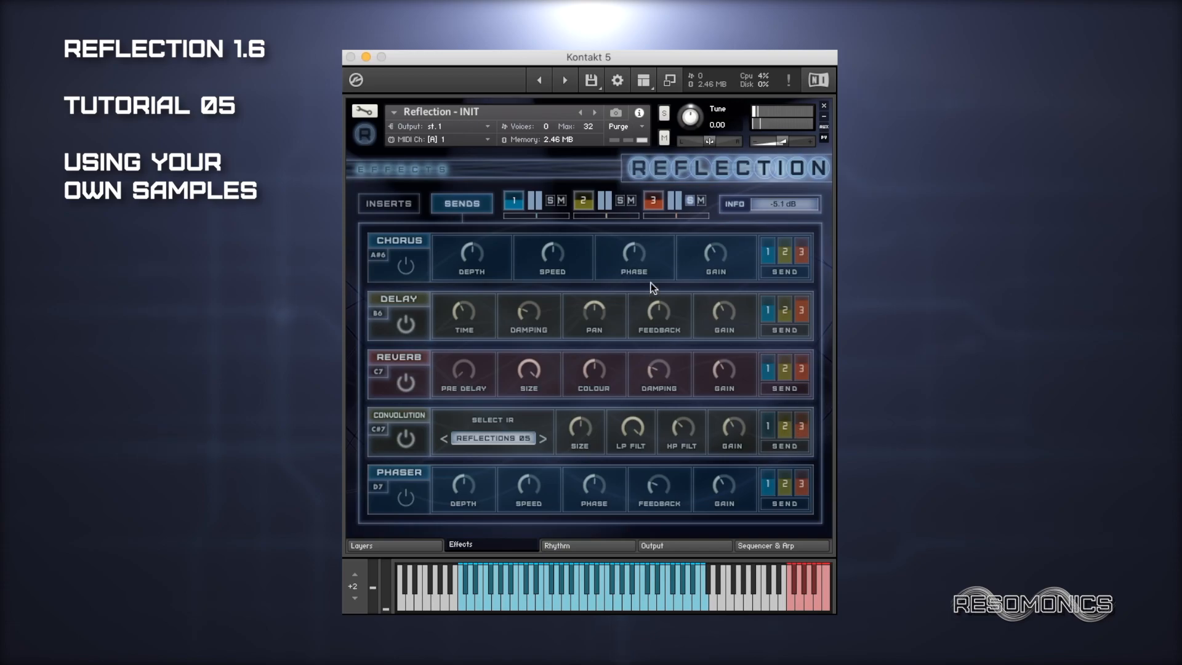
left_click(689, 202)
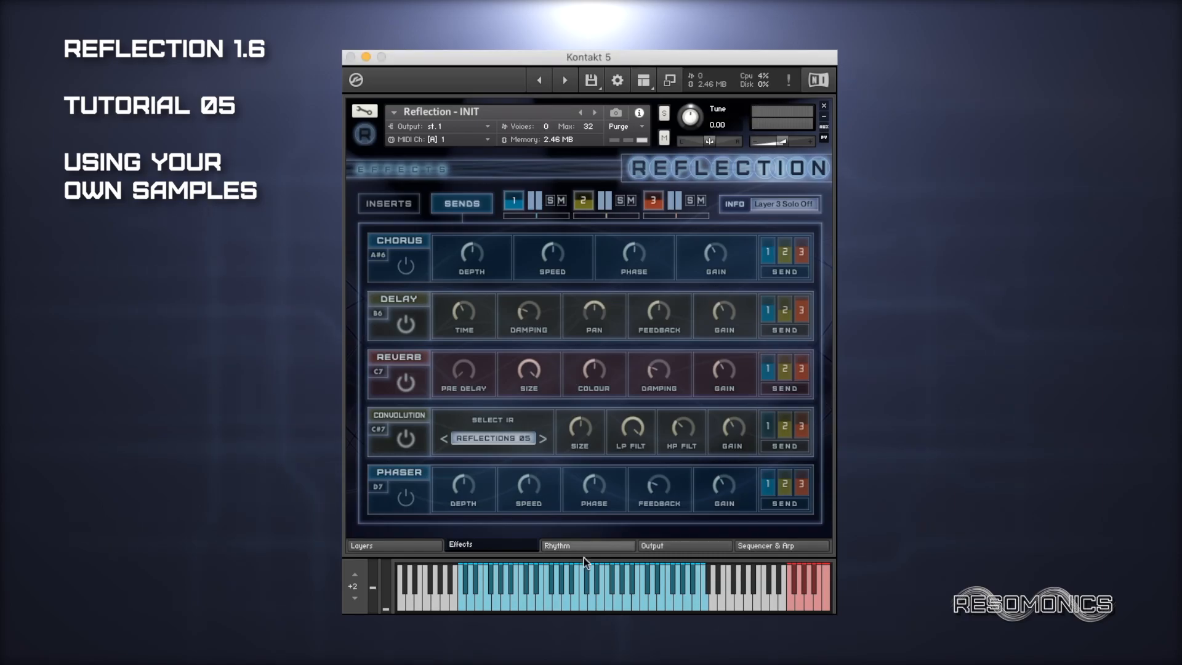
left_click(397, 544)
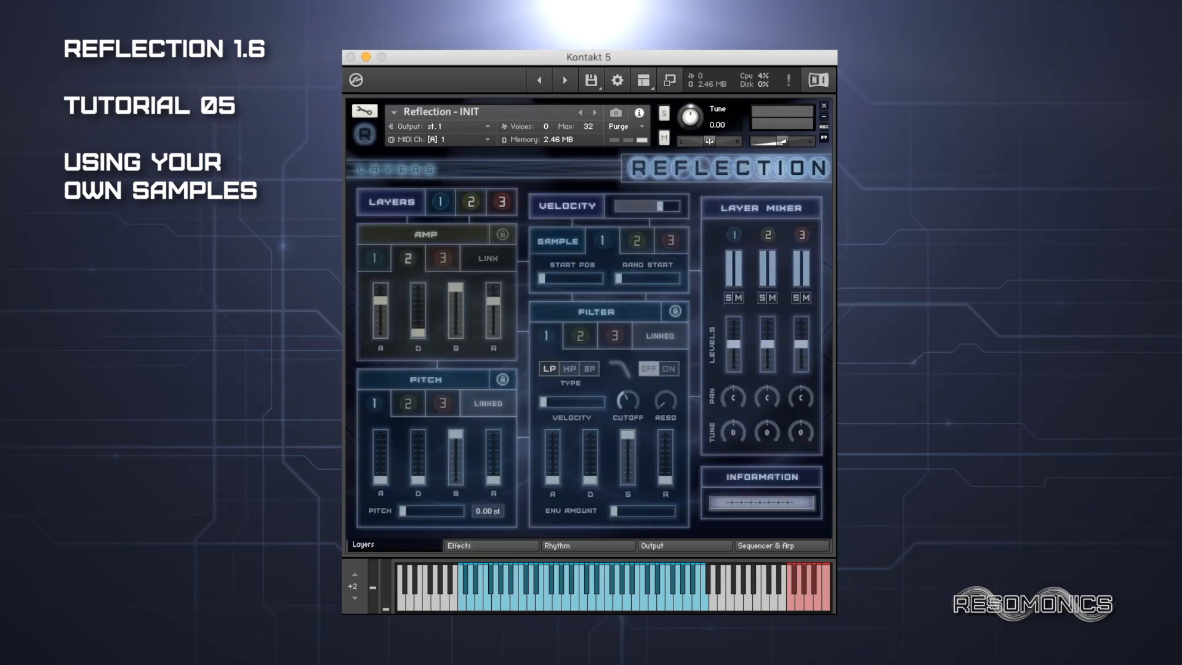